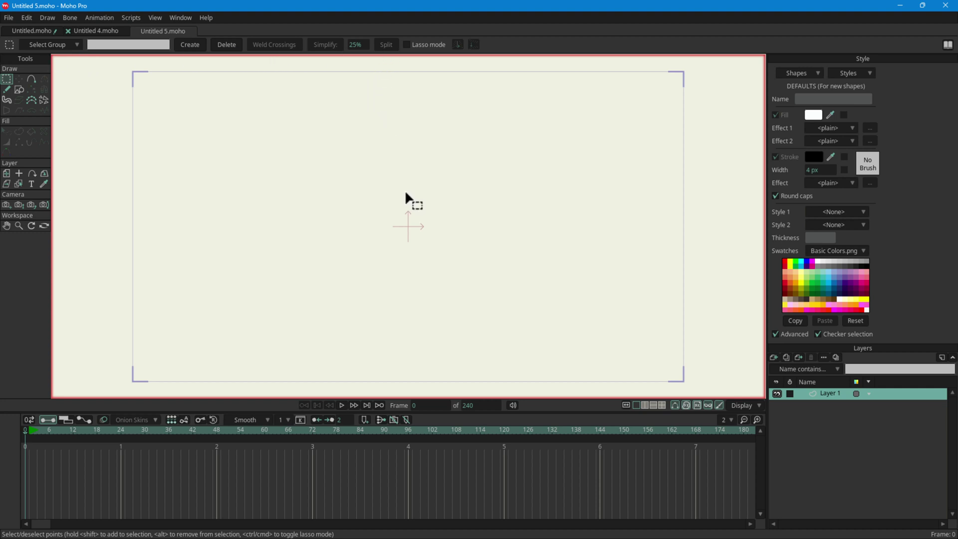
# Close the extra open documents and create two new blank documents alongside Untitled.moho
pyautogui.hotkey('ctrl', 'w')
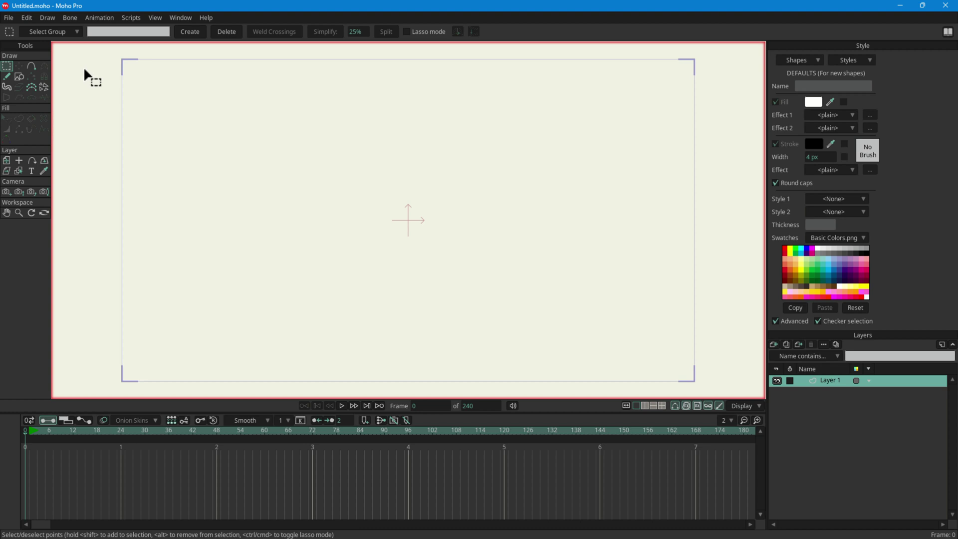
pyautogui.click(8, 18)
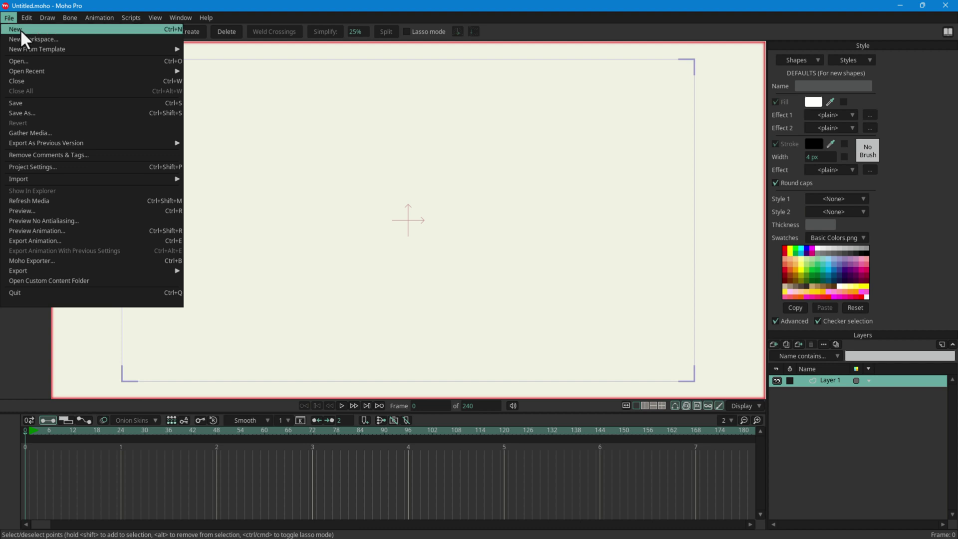
pyautogui.click(20, 29)
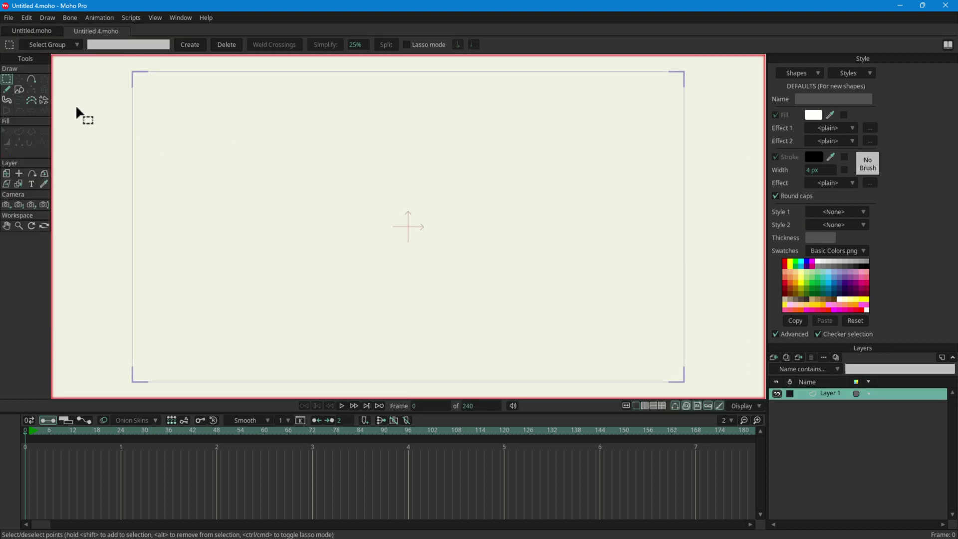
pyautogui.hotkey('ctrl', 'n')
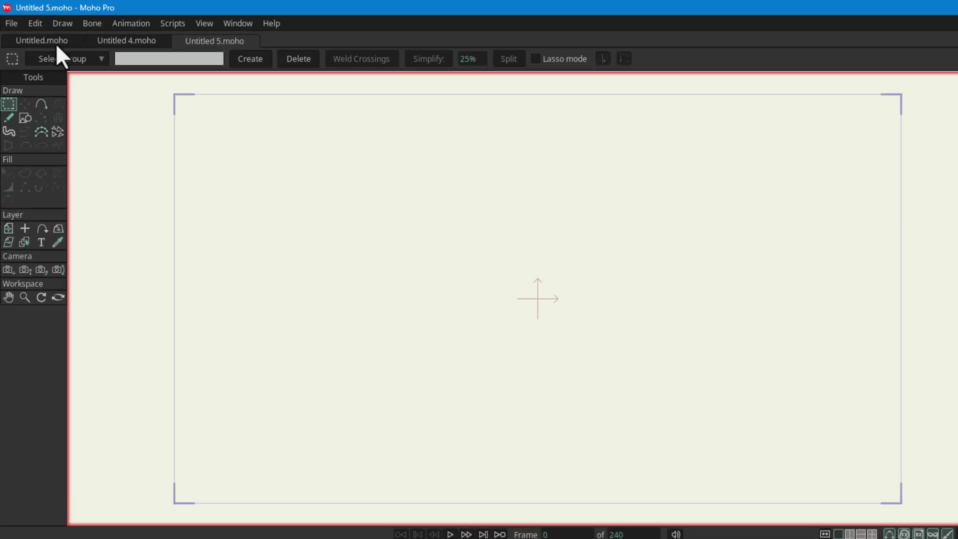
# Switch back and forth among the three open documents, ending on Untitled.moho
pyautogui.click(53, 41)
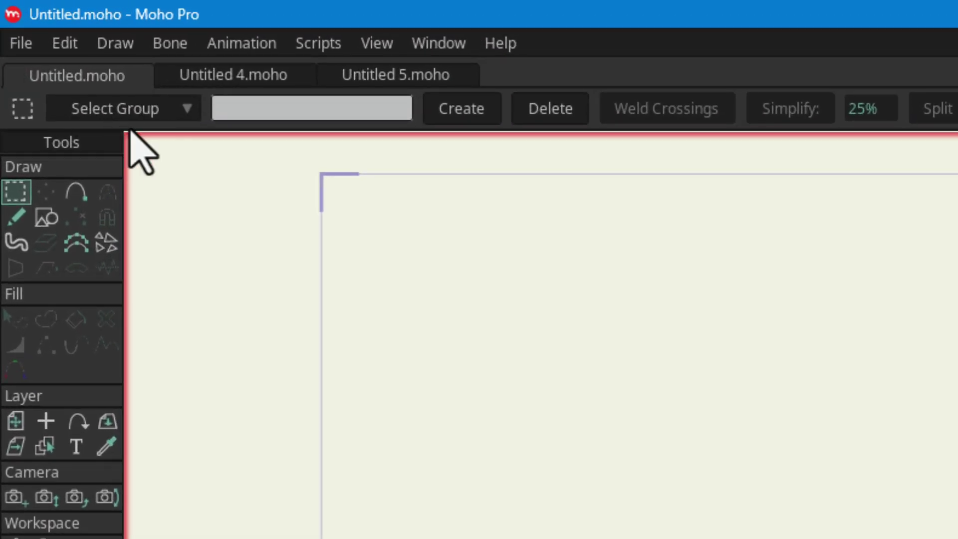
pyautogui.click(233, 77)
pyautogui.click(384, 75)
pyautogui.click(231, 75)
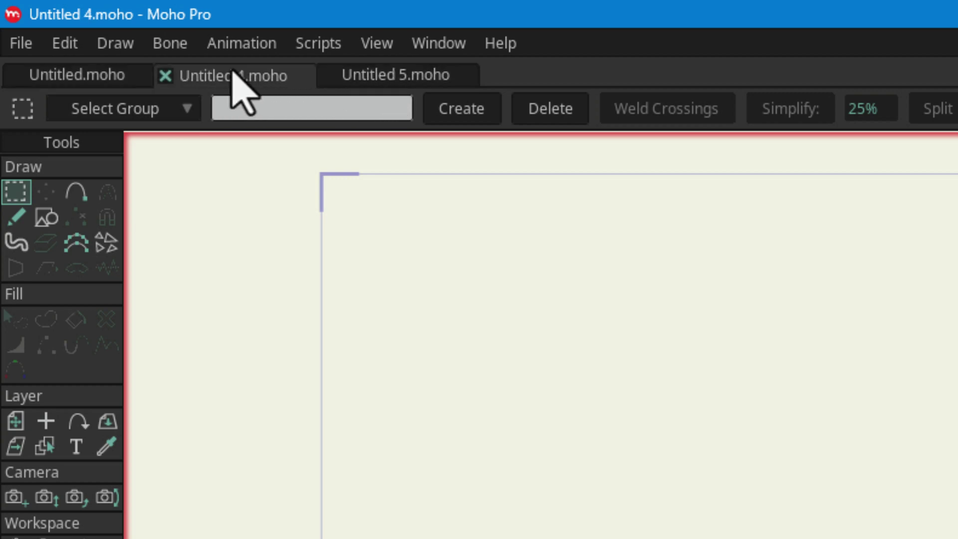
pyautogui.click(87, 80)
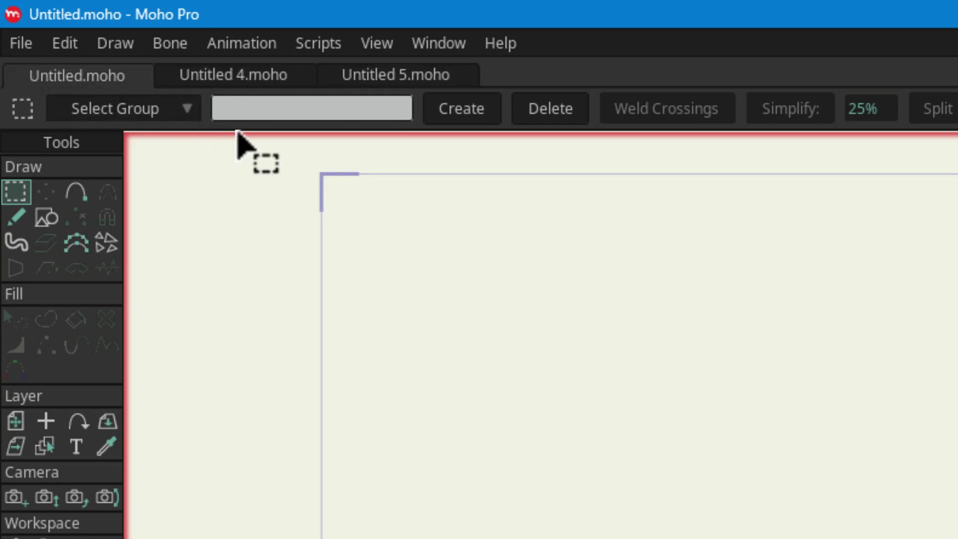
pyautogui.click(164, 75)
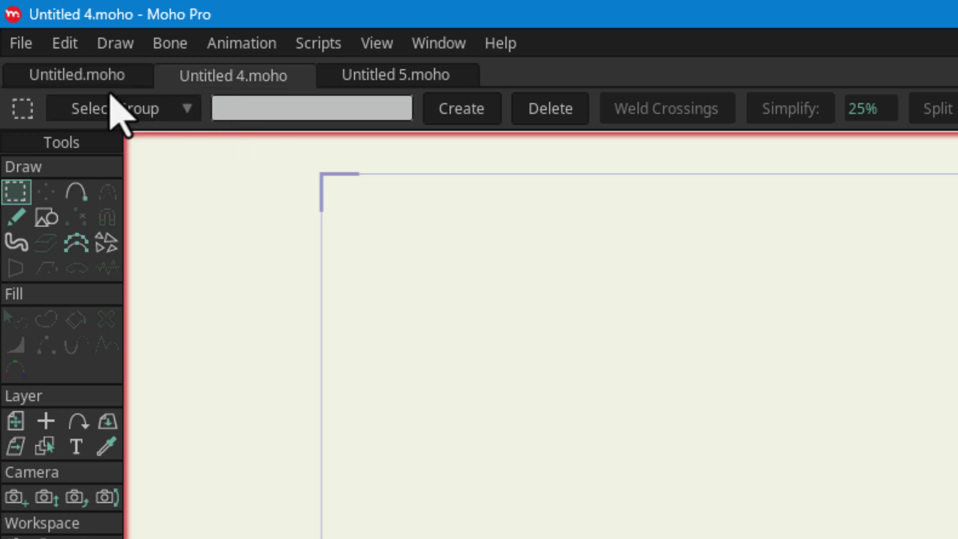
pyautogui.click(89, 78)
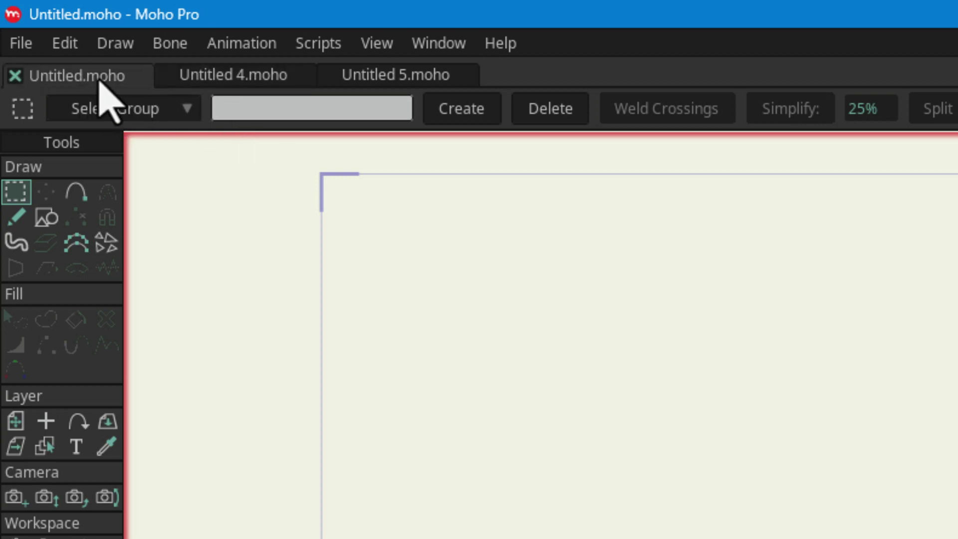
pyautogui.click(212, 73)
pyautogui.click(392, 78)
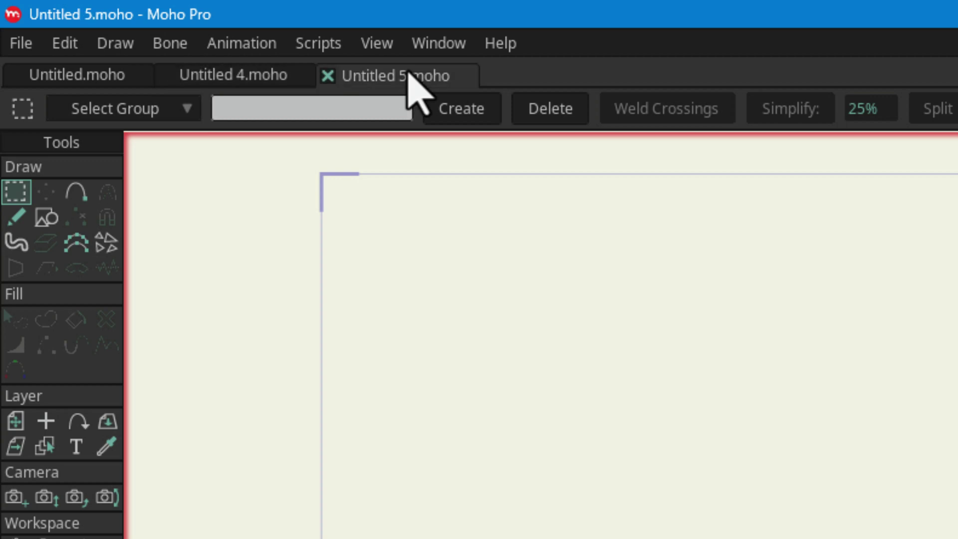
pyautogui.click(261, 76)
pyautogui.click(95, 76)
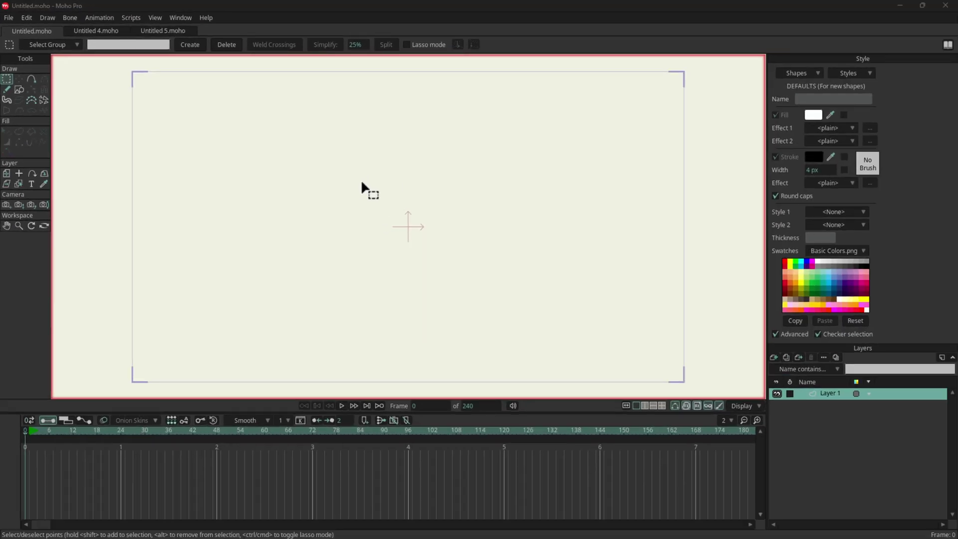
pyautogui.moveTo(82, 63)
pyautogui.mouseDown()
pyautogui.moveTo(686, 91)
pyautogui.moveTo(746, 259)
pyautogui.moveTo(370, 429)
pyautogui.mouseUp()
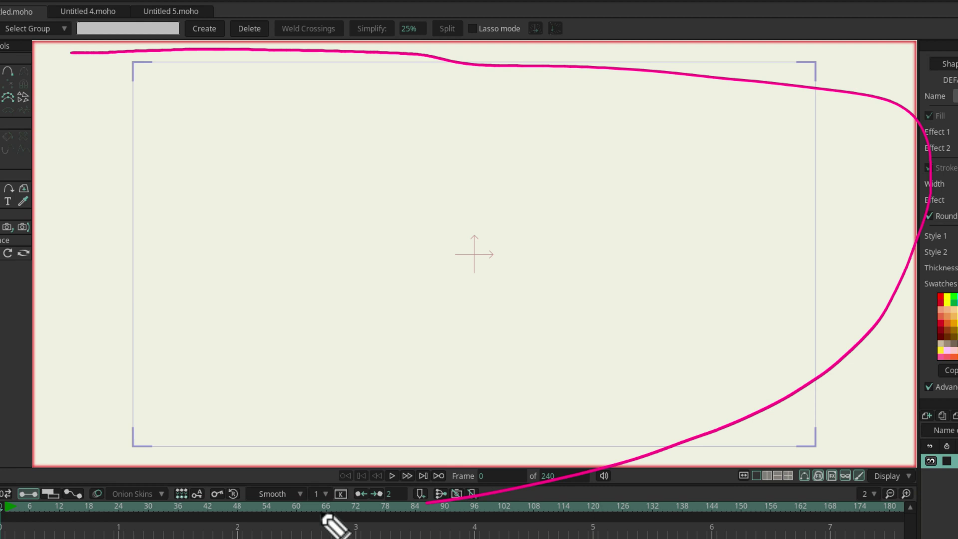
pyautogui.moveTo(324, 517)
pyautogui.mouseDown()
pyautogui.moveTo(90, 73)
pyautogui.moveTo(210, 15)
pyautogui.mouseUp()
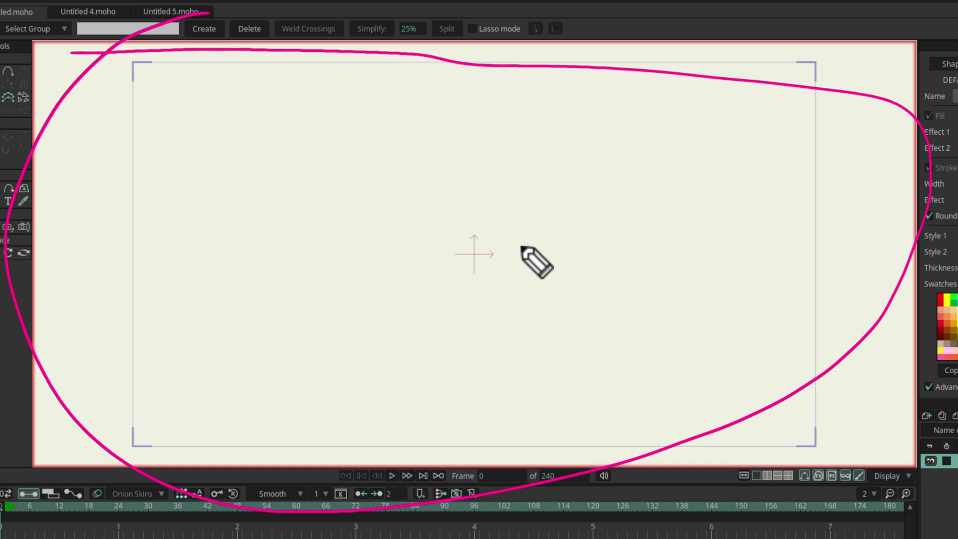
pyautogui.scroll(-3, 270, 130)
pyautogui.moveTo(236, 102)
pyautogui.mouseDown()
pyautogui.moveTo(591, 72)
pyautogui.moveTo(822, 152)
pyautogui.moveTo(845, 400)
pyautogui.moveTo(549, 445)
pyautogui.moveTo(277, 397)
pyautogui.moveTo(147, 314)
pyautogui.moveTo(239, 100)
pyautogui.moveTo(258, 141)
pyautogui.mouseUp()
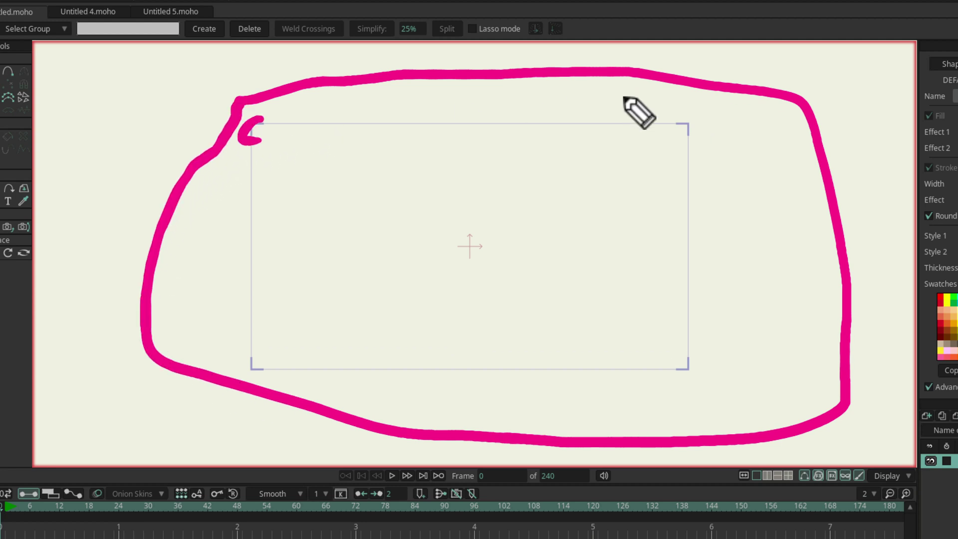
pyautogui.moveTo(672, 125); pyautogui.dragTo(693, 126)
pyautogui.moveTo(696, 360); pyautogui.dragTo(683, 378)
pyautogui.moveTo(247, 351); pyautogui.dragTo(262, 370)
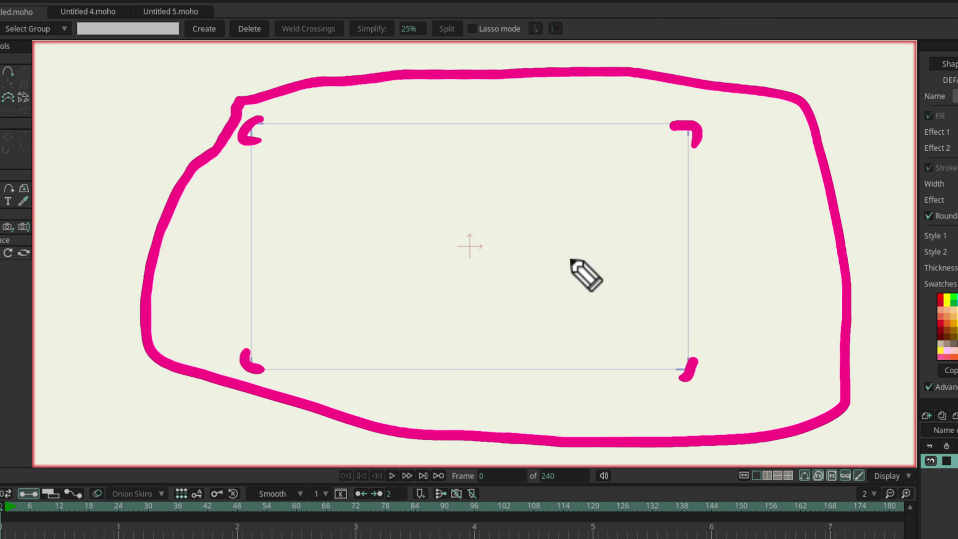
pyautogui.moveTo(501, 169)
pyautogui.mouseDown()
pyautogui.moveTo(506, 195)
pyautogui.moveTo(499, 268)
pyautogui.mouseUp()
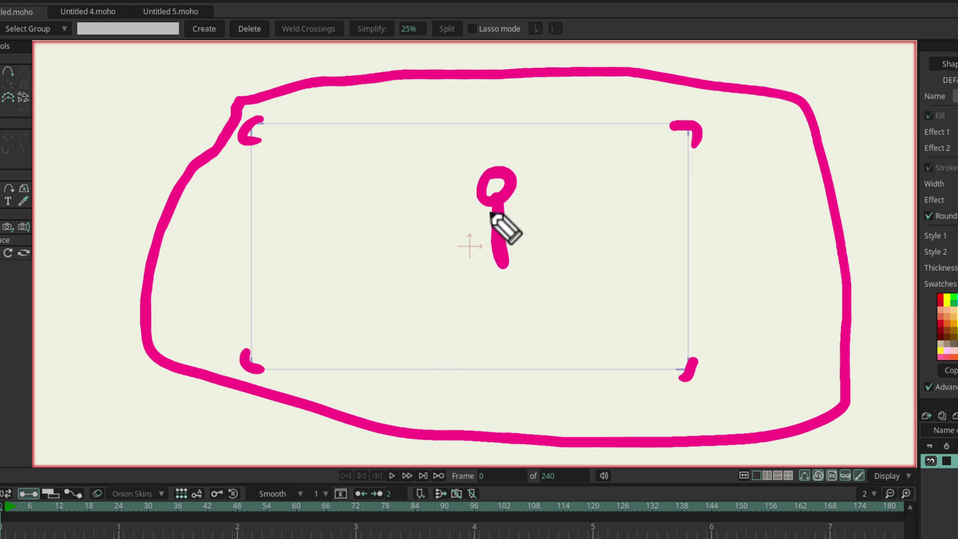
pyautogui.moveTo(492, 202)
pyautogui.mouseDown()
pyautogui.moveTo(467, 250)
pyautogui.moveTo(526, 222)
pyautogui.mouseUp()
pyautogui.moveTo(497, 259); pyautogui.dragTo(482, 305)
pyautogui.moveTo(500, 260); pyautogui.dragTo(541, 287)
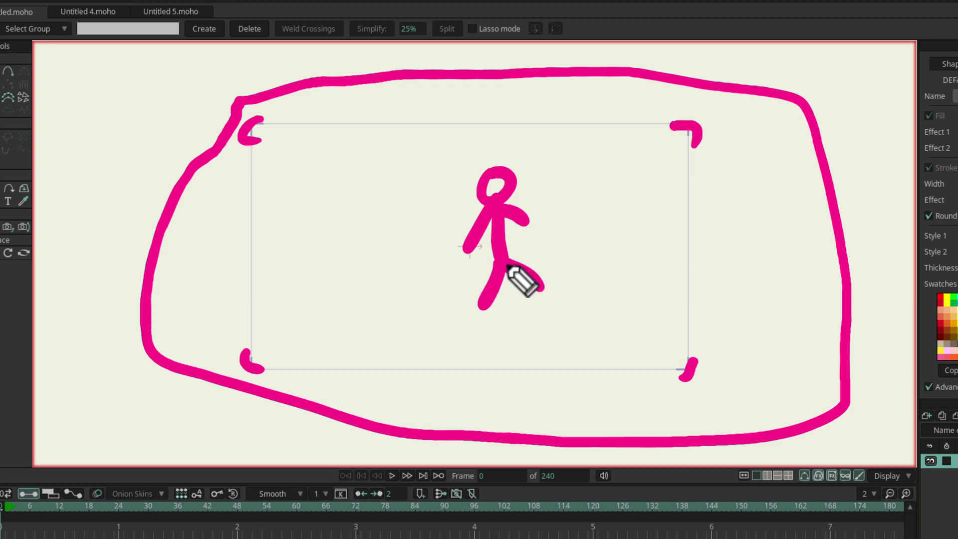
pyautogui.moveTo(539, 215)
pyautogui.mouseDown()
pyautogui.moveTo(553, 243)
pyautogui.moveTo(628, 179)
pyautogui.mouseUp()
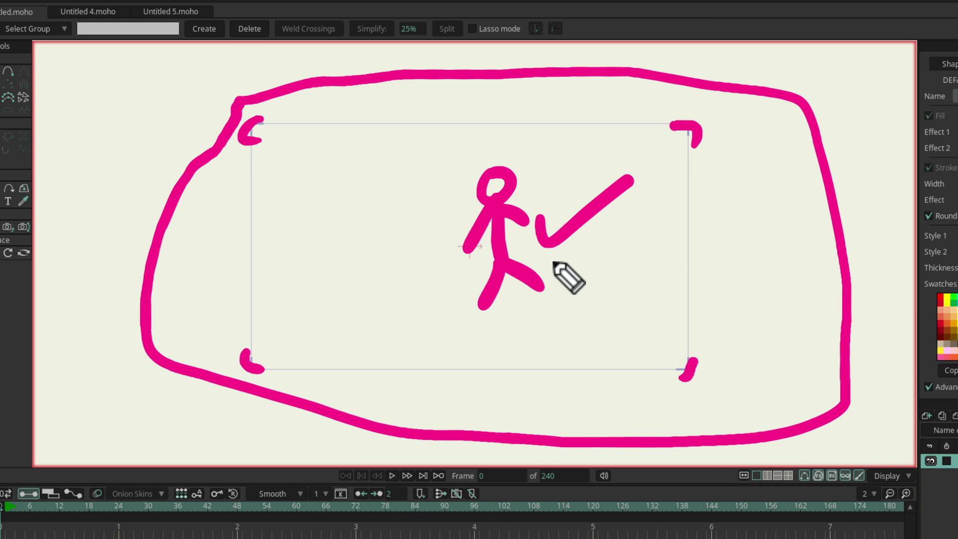
pyautogui.moveTo(748, 196)
pyautogui.mouseDown()
pyautogui.moveTo(730, 284)
pyautogui.moveTo(726, 268)
pyautogui.moveTo(758, 292)
pyautogui.mouseUp()
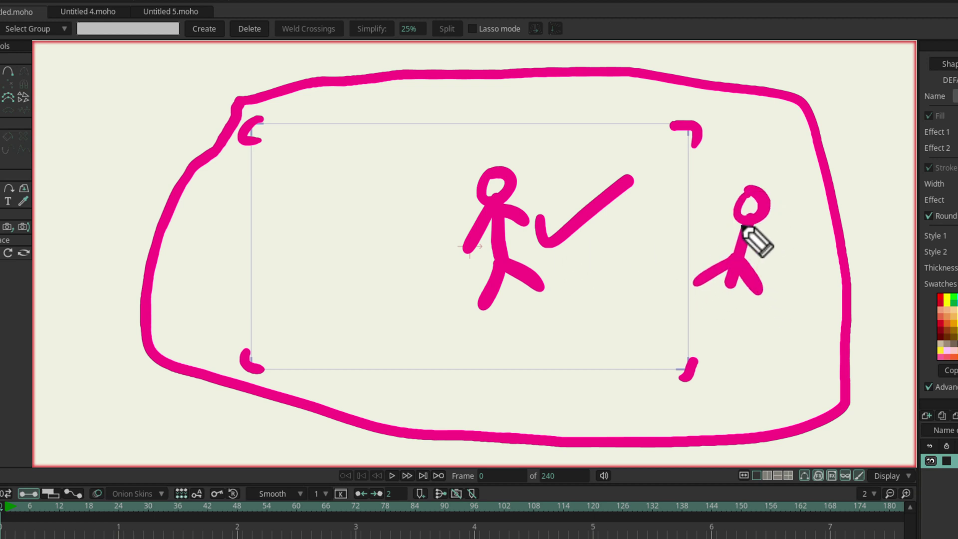
pyautogui.moveTo(707, 244)
pyautogui.mouseDown()
pyautogui.moveTo(749, 229)
pyautogui.moveTo(776, 257)
pyautogui.mouseUp()
pyautogui.moveTo(776, 172)
pyautogui.mouseDown()
pyautogui.moveTo(745, 177)
pyautogui.moveTo(849, 270)
pyautogui.moveTo(781, 157)
pyautogui.mouseUp()
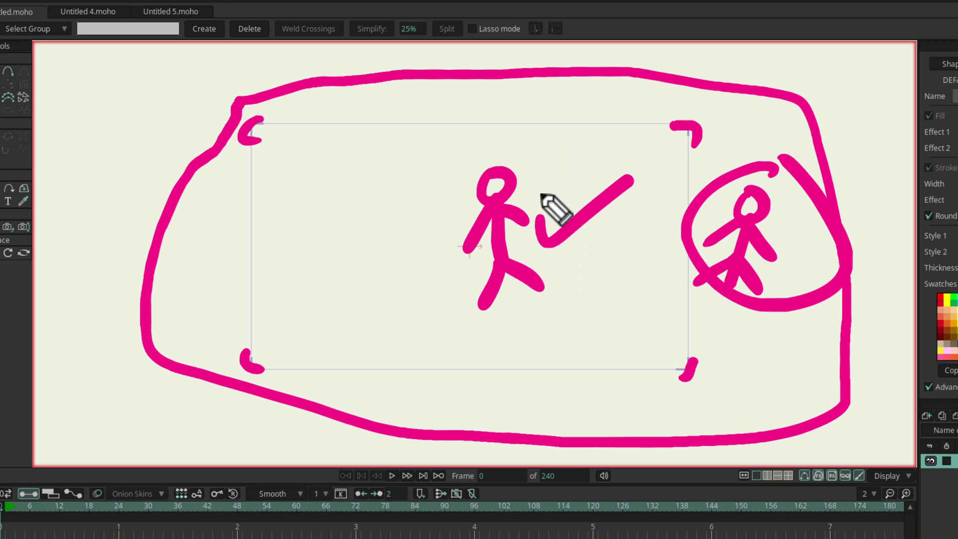
pyautogui.moveTo(257, 132)
pyautogui.mouseDown()
pyautogui.moveTo(283, 350)
pyautogui.moveTo(467, 339)
pyautogui.moveTo(776, 343)
pyautogui.moveTo(787, 321)
pyautogui.moveTo(759, 189)
pyautogui.moveTo(698, 124)
pyautogui.moveTo(660, 113)
pyautogui.moveTo(451, 159)
pyautogui.moveTo(349, 162)
pyautogui.moveTo(237, 136)
pyautogui.mouseUp()
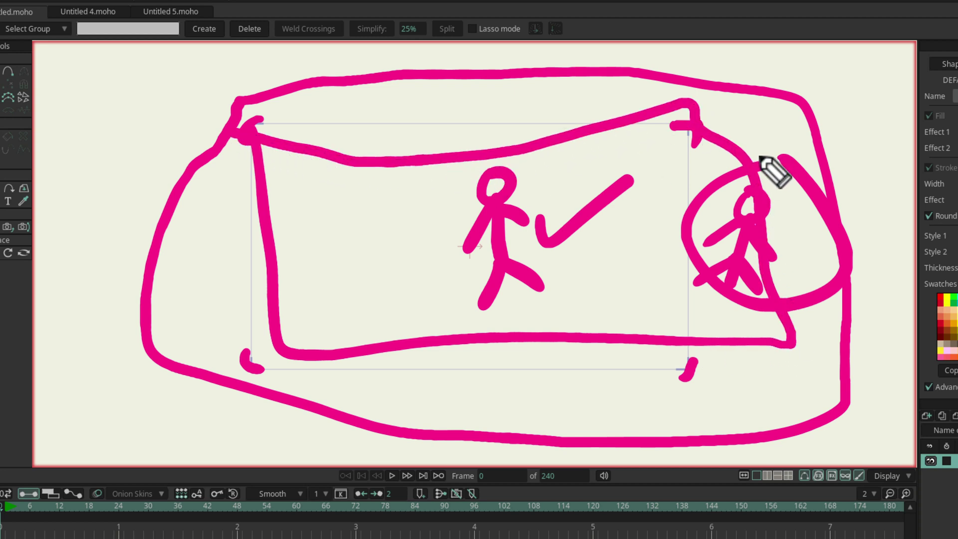
pyautogui.moveTo(760, 157); pyautogui.dragTo(723, 175)
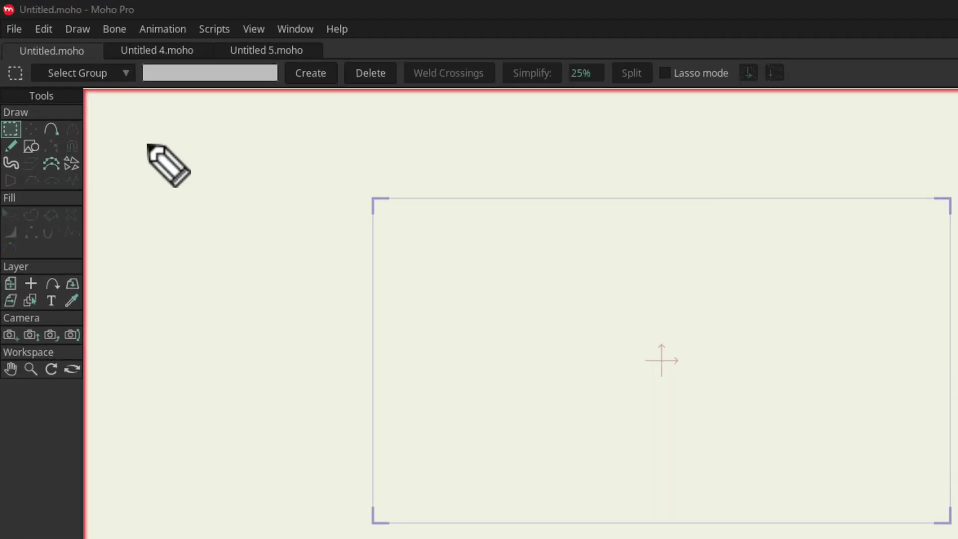
pyautogui.moveTo(121, 91)
pyautogui.mouseDown()
pyautogui.moveTo(63, 85)
pyautogui.moveTo(63, 94)
pyautogui.mouseUp()
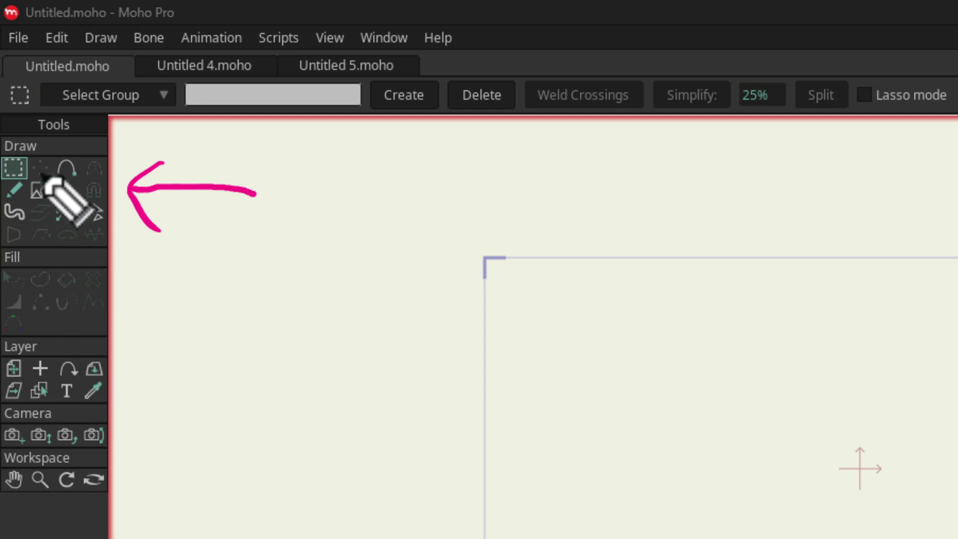
pyautogui.moveTo(58, 140)
pyautogui.mouseDown()
pyautogui.moveTo(132, 178)
pyautogui.moveTo(158, 291)
pyautogui.moveTo(111, 339)
pyautogui.moveTo(111, 370)
pyautogui.moveTo(164, 347)
pyautogui.moveTo(165, 383)
pyautogui.moveTo(154, 365)
pyautogui.moveTo(160, 387)
pyautogui.mouseUp()
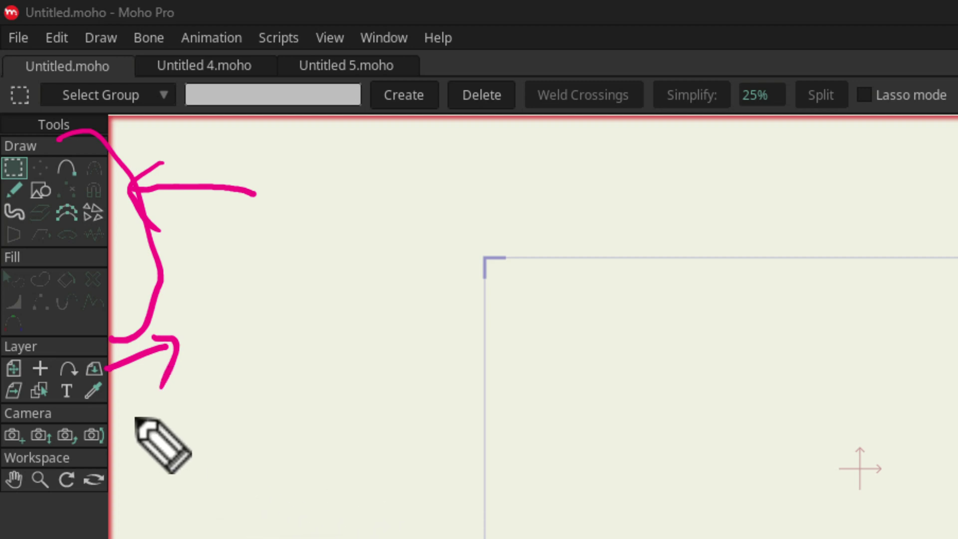
pyautogui.moveTo(105, 438)
pyautogui.mouseDown()
pyautogui.moveTo(133, 423)
pyautogui.moveTo(150, 432)
pyautogui.mouseUp()
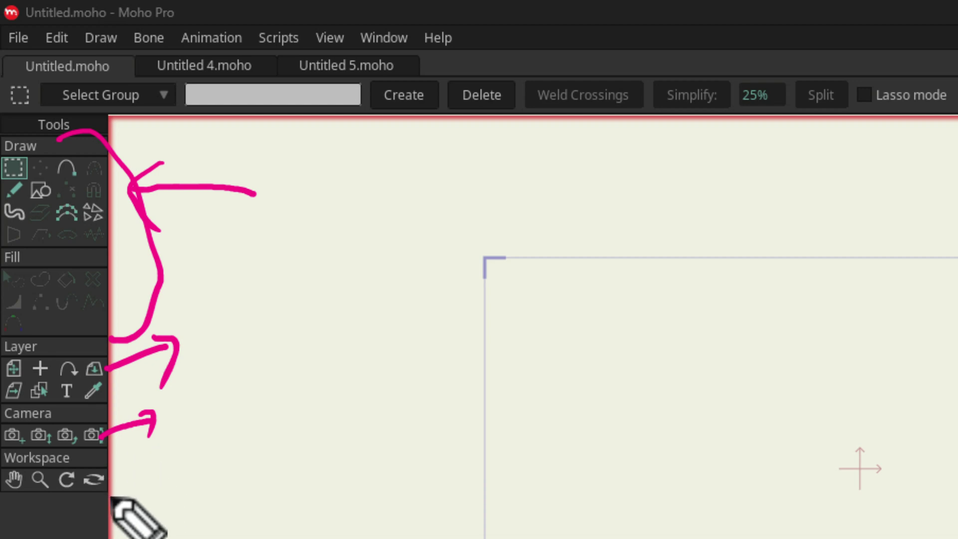
pyautogui.moveTo(90, 452); pyautogui.dragTo(4, 453)
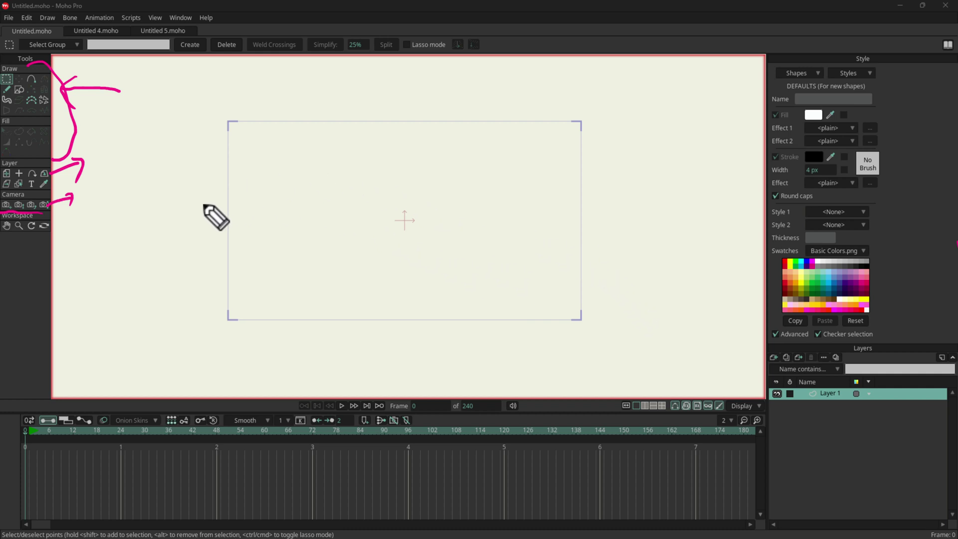
pyautogui.press('Escape')
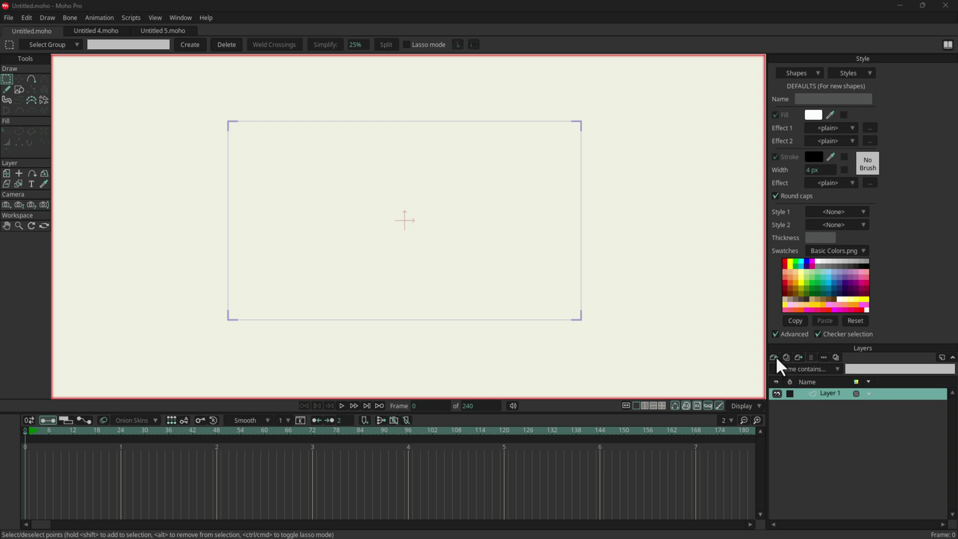
# Add a Bone layer above Layer 1, and switch between the two layers to compare their available tools
pyautogui.click(774, 358)
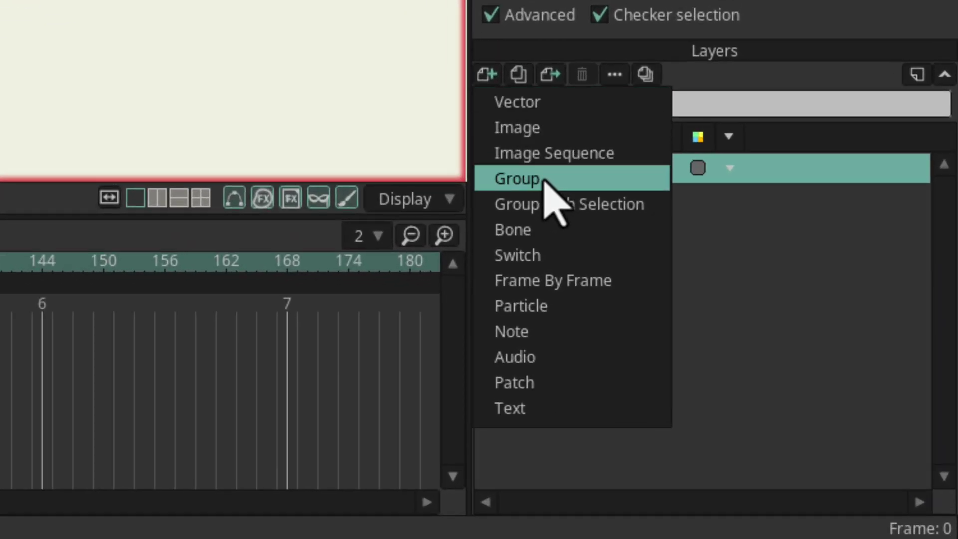
pyautogui.click(533, 238)
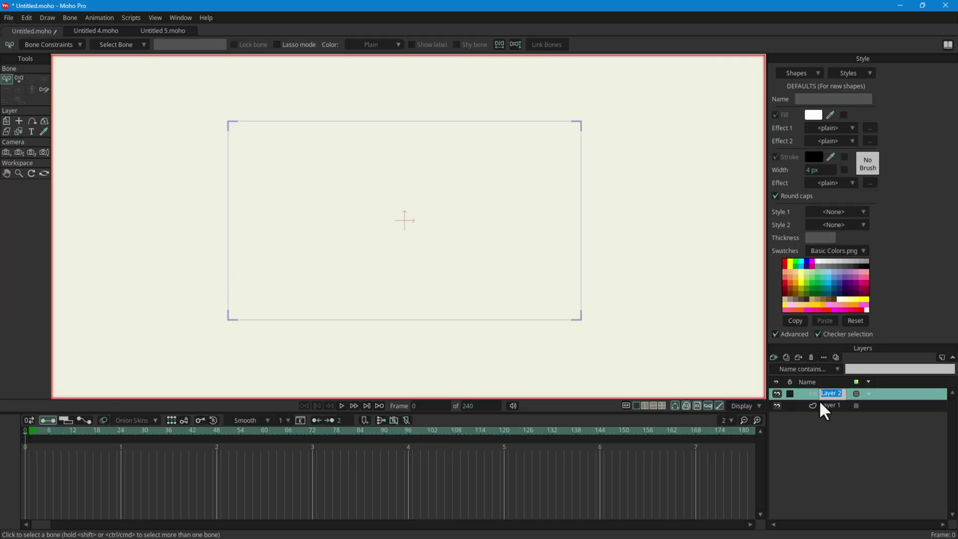
pyautogui.click(820, 406)
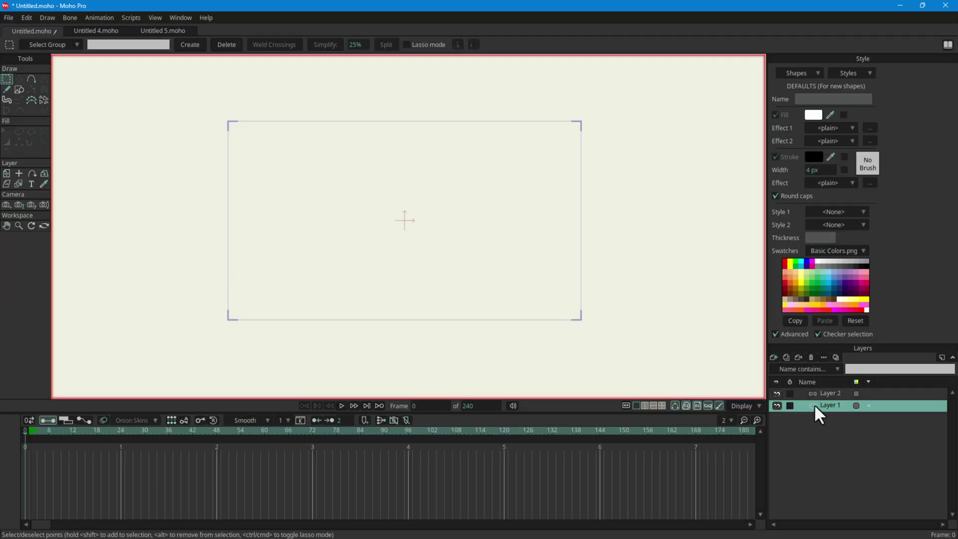
pyautogui.click(815, 399)
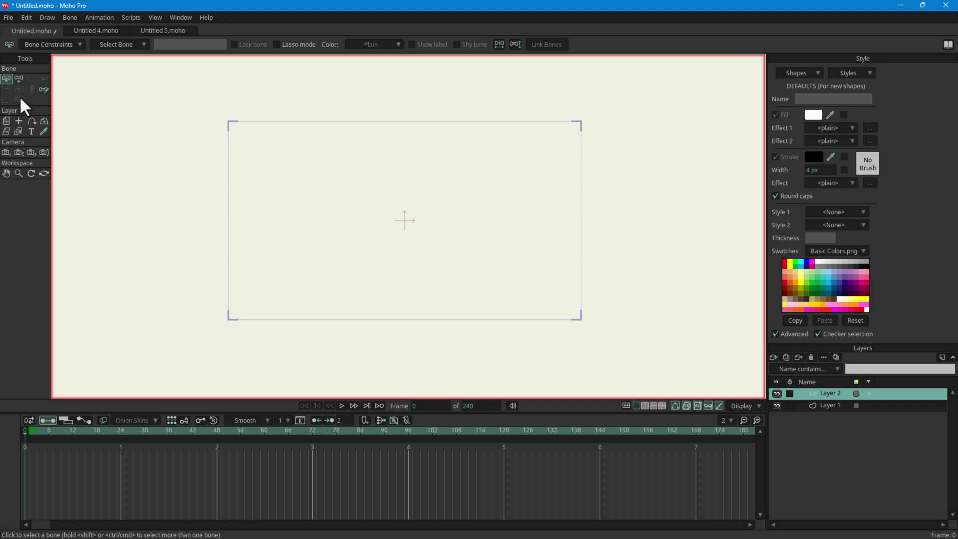
pyautogui.click(835, 414)
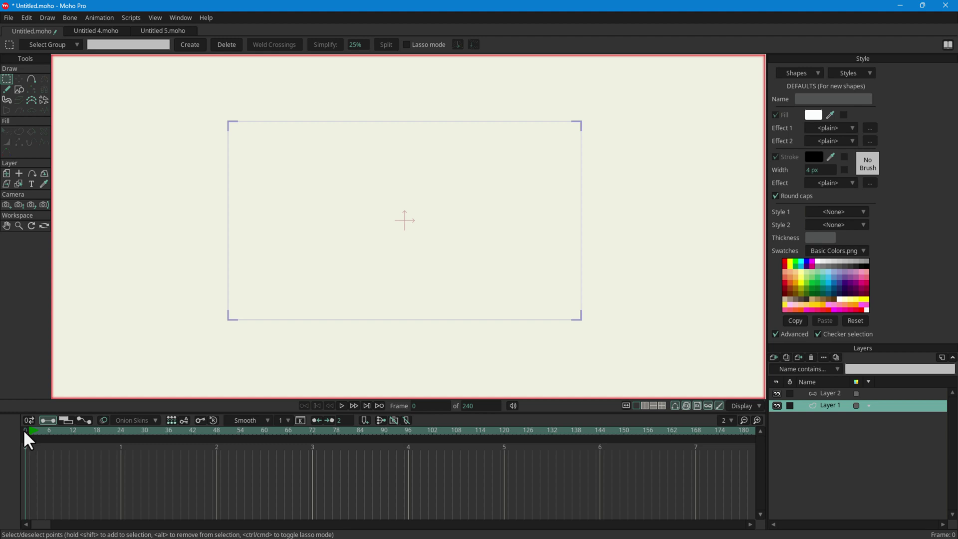
# Scrub the timeline between frame 0 and frames 27 and 35 to compare which tools Layer 1 offers
pyautogui.moveTo(24, 432); pyautogui.dragTo(89, 433)
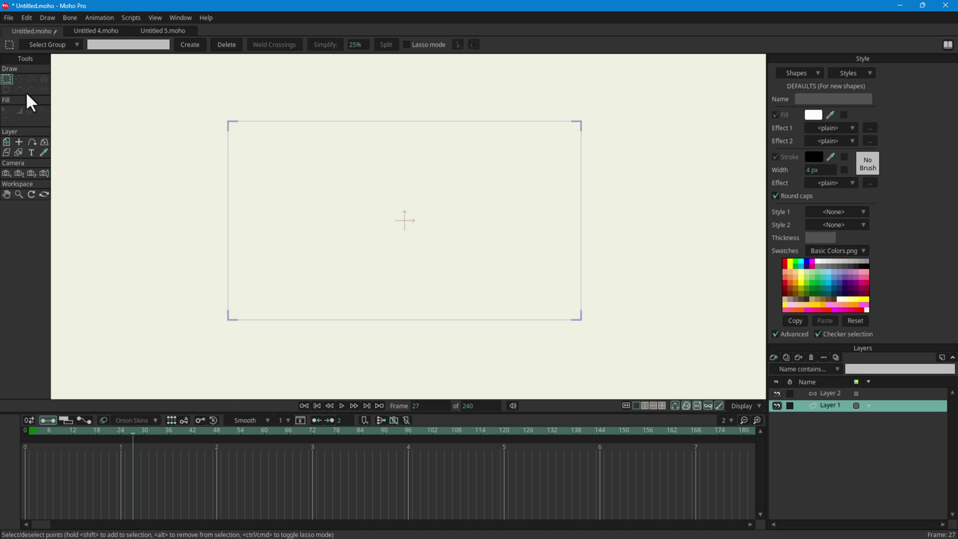
pyautogui.click(26, 431)
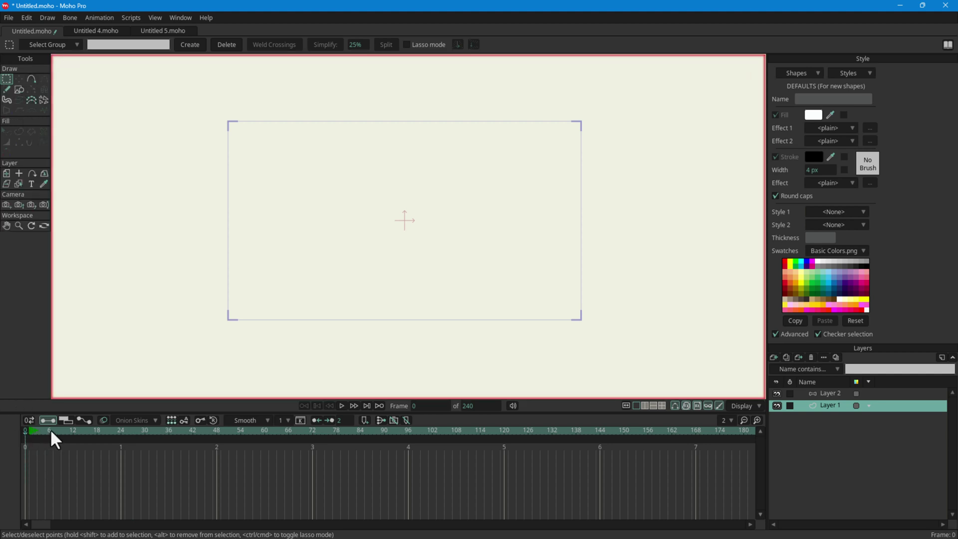
pyautogui.moveTo(50, 430); pyautogui.dragTo(165, 432)
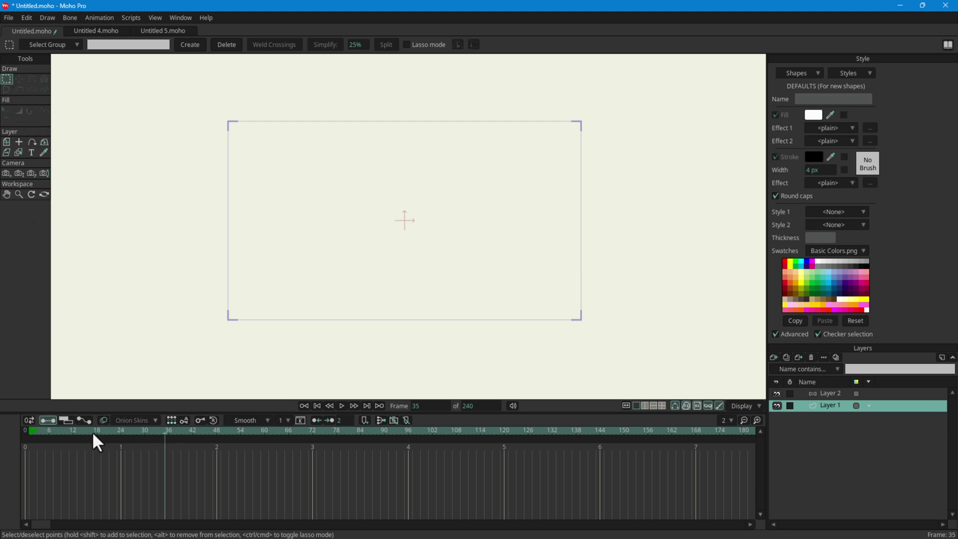
# Return to frame 0 and draw a looping freehand curve on Layer 1 inside the canvas frame
pyautogui.moveTo(73, 431); pyautogui.dragTo(2, 442)
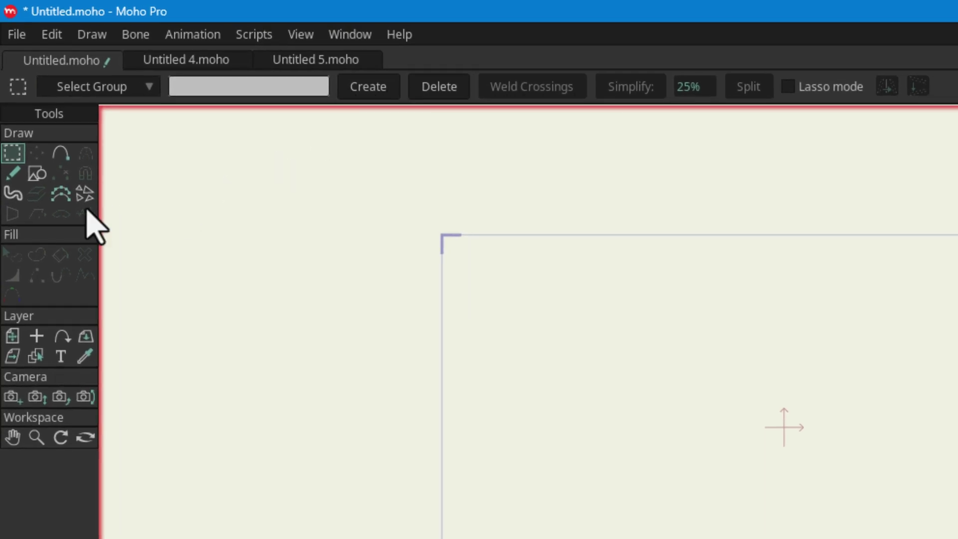
pyautogui.click(12, 173)
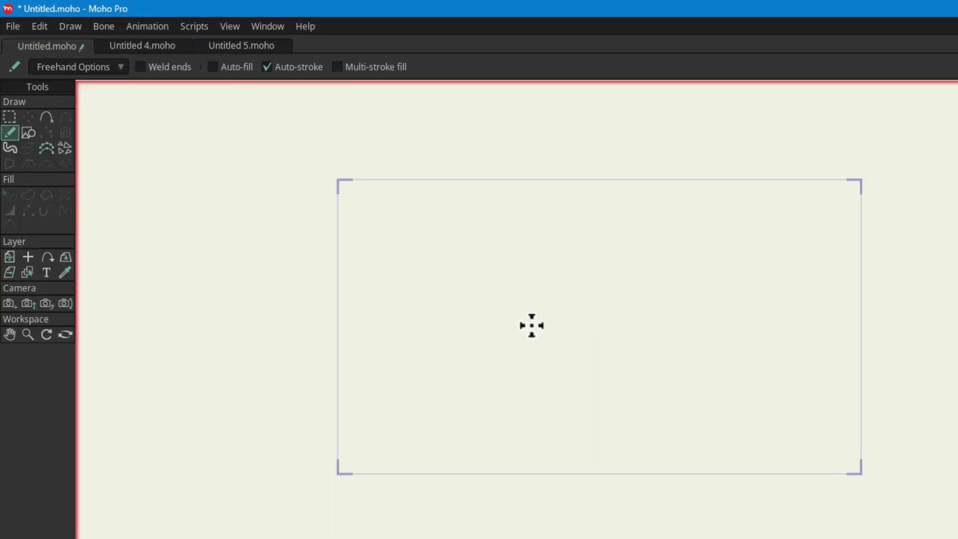
pyautogui.moveTo(532, 326)
pyautogui.mouseDown()
pyautogui.moveTo(788, 307)
pyautogui.moveTo(598, 223)
pyautogui.moveTo(467, 242)
pyautogui.moveTo(482, 286)
pyautogui.mouseUp()
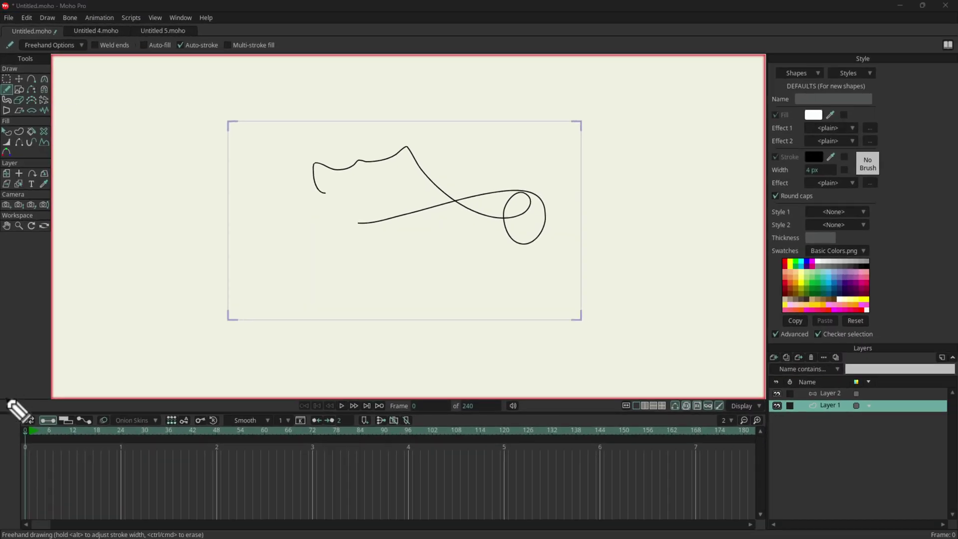
pyautogui.moveTo(4, 390)
pyautogui.mouseDown()
pyautogui.moveTo(22, 448)
pyautogui.moveTo(75, 479)
pyautogui.moveTo(144, 488)
pyautogui.moveTo(631, 474)
pyautogui.moveTo(624, 399)
pyautogui.moveTo(416, 393)
pyautogui.moveTo(150, 415)
pyautogui.moveTo(5, 411)
pyautogui.mouseUp()
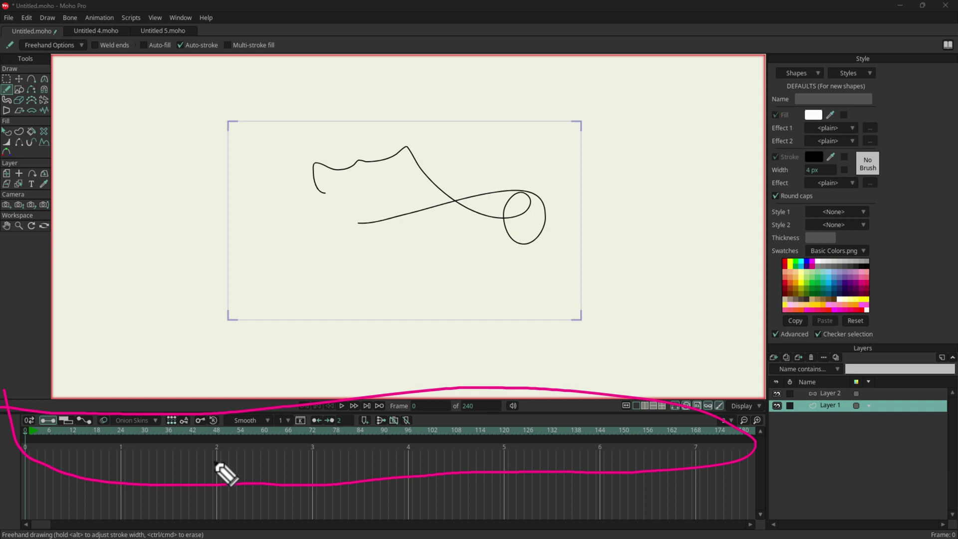
pyautogui.moveTo(183, 464)
pyautogui.mouseDown()
pyautogui.moveTo(299, 469)
pyautogui.moveTo(477, 456)
pyautogui.mouseUp()
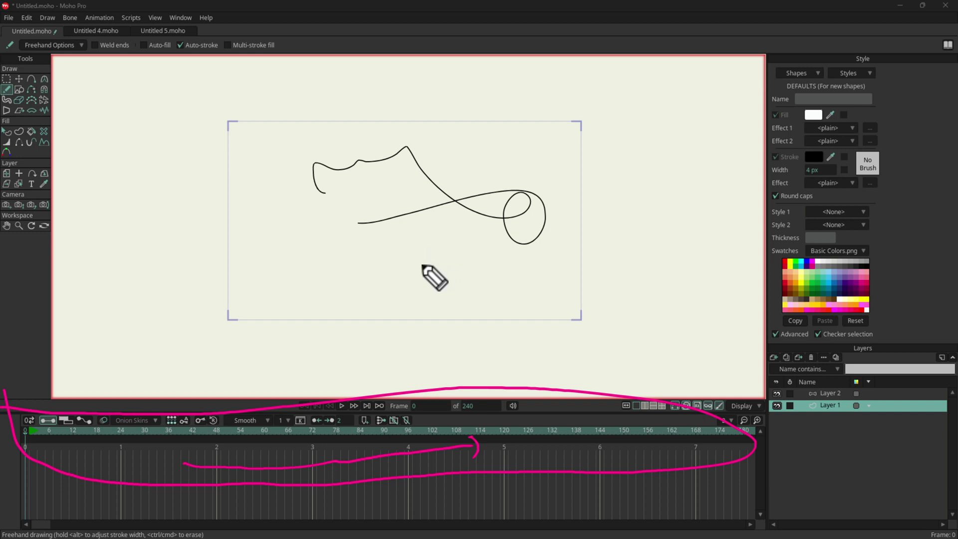
pyautogui.moveTo(166, 465)
pyautogui.mouseDown()
pyautogui.moveTo(345, 450)
pyautogui.moveTo(466, 461)
pyautogui.moveTo(556, 459)
pyautogui.mouseUp()
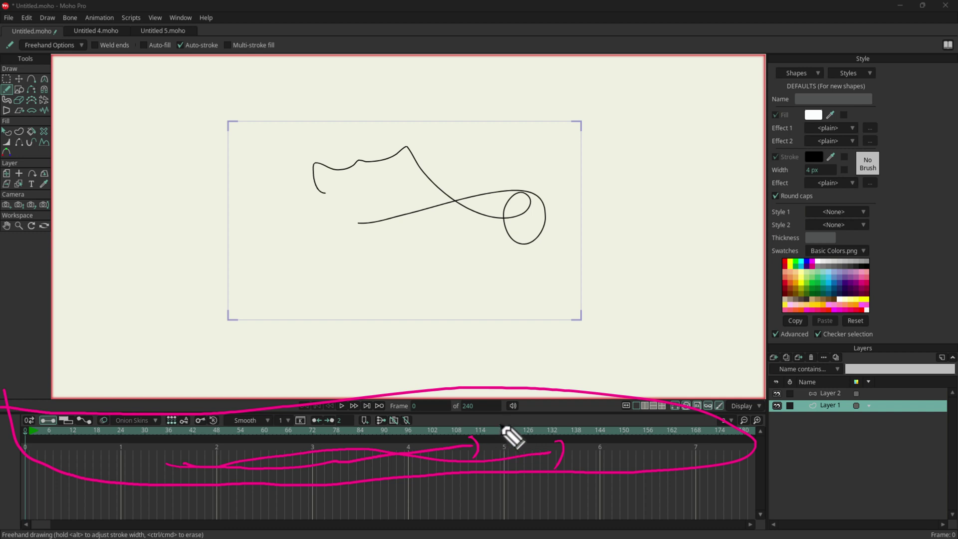
pyautogui.press('e')
pyautogui.moveTo(762, 52)
pyautogui.mouseDown()
pyautogui.moveTo(933, 67)
pyautogui.moveTo(933, 302)
pyautogui.moveTo(813, 305)
pyautogui.moveTo(749, 254)
pyautogui.moveTo(762, 52)
pyautogui.mouseUp()
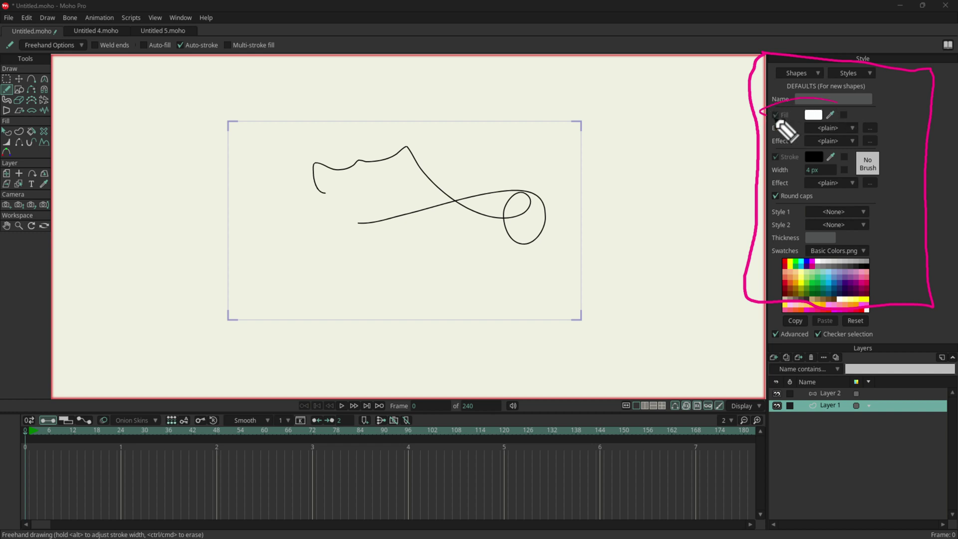
pyautogui.moveTo(793, 120); pyautogui.dragTo(844, 111)
pyautogui.moveTo(847, 153)
pyautogui.mouseDown()
pyautogui.moveTo(765, 151)
pyautogui.moveTo(754, 177)
pyautogui.moveTo(832, 196)
pyautogui.moveTo(884, 192)
pyautogui.moveTo(891, 162)
pyautogui.moveTo(844, 143)
pyautogui.mouseUp()
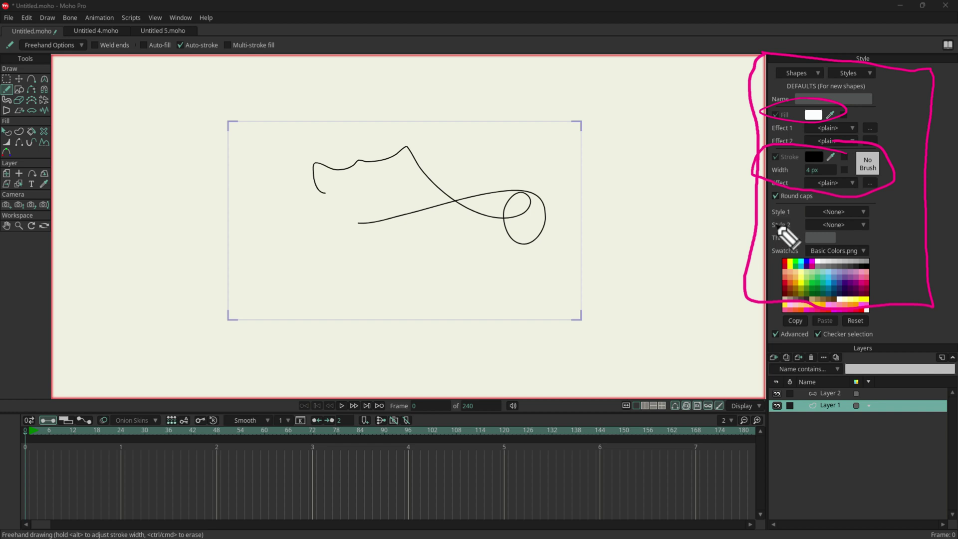
pyautogui.moveTo(764, 239)
pyautogui.mouseDown()
pyautogui.moveTo(897, 249)
pyautogui.moveTo(904, 314)
pyautogui.moveTo(896, 324)
pyautogui.moveTo(775, 344)
pyautogui.moveTo(759, 263)
pyautogui.mouseUp()
pyautogui.moveTo(794, 223); pyautogui.dragTo(788, 233)
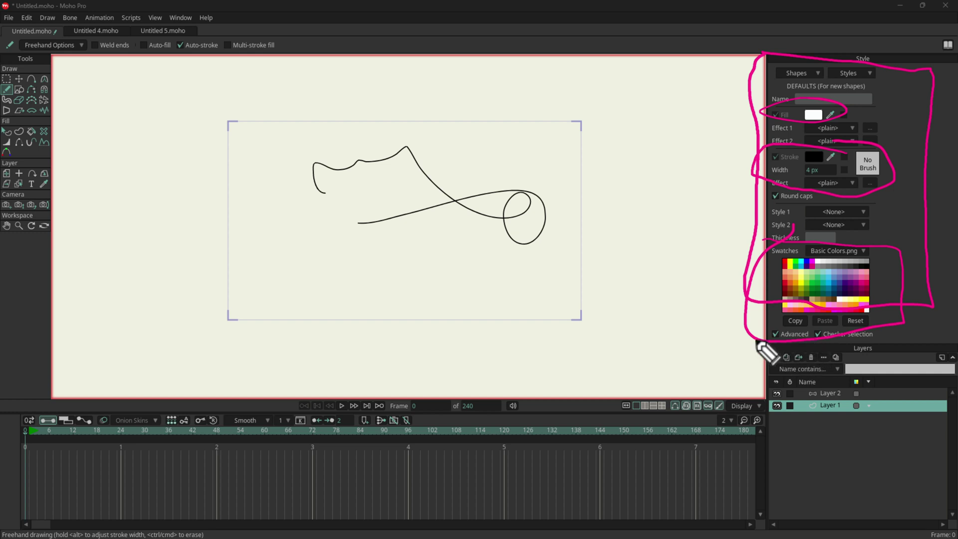
pyautogui.moveTo(754, 340); pyautogui.dragTo(933, 336)
pyautogui.moveTo(955, 403); pyautogui.dragTo(938, 538)
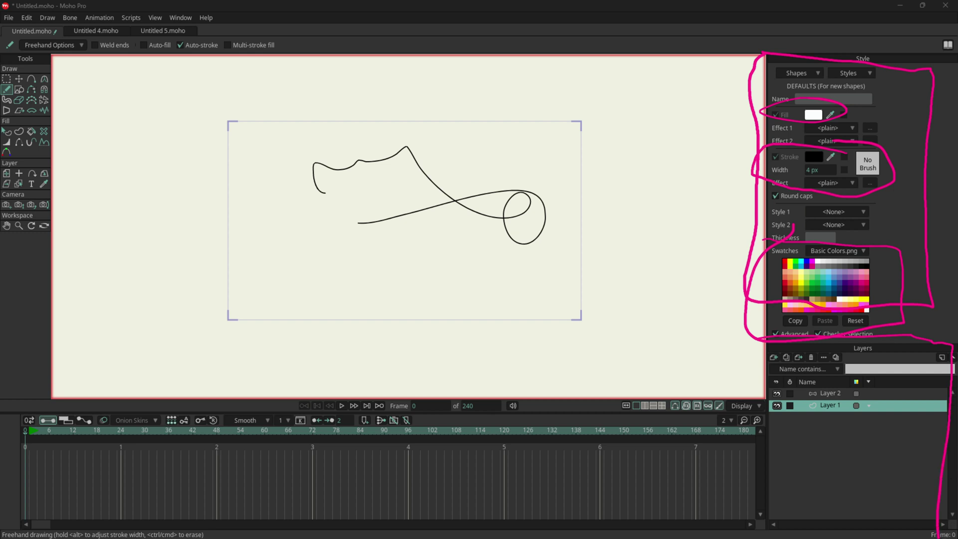
pyautogui.moveTo(772, 536)
pyautogui.mouseDown()
pyautogui.moveTo(770, 466)
pyautogui.moveTo(754, 322)
pyautogui.mouseUp()
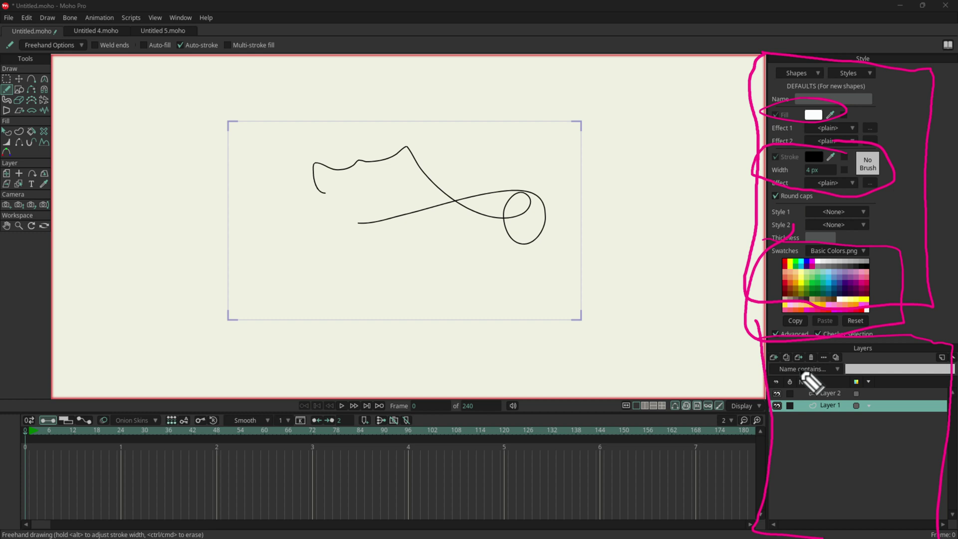
pyautogui.press('Escape')
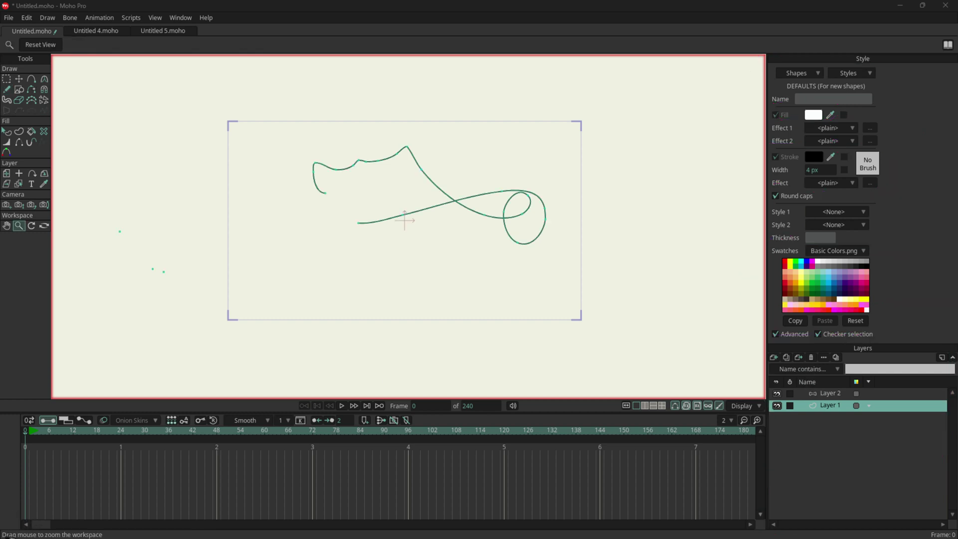
pyautogui.moveTo(1, 522)
pyautogui.mouseDown()
pyautogui.moveTo(52, 500)
pyautogui.moveTo(119, 513)
pyautogui.mouseUp()
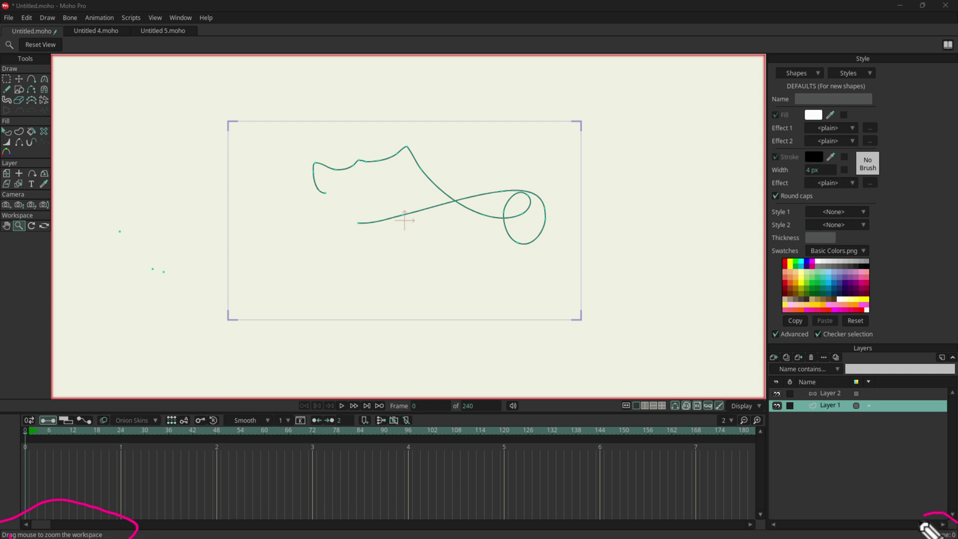
pyautogui.moveTo(931, 520); pyautogui.dragTo(936, 516)
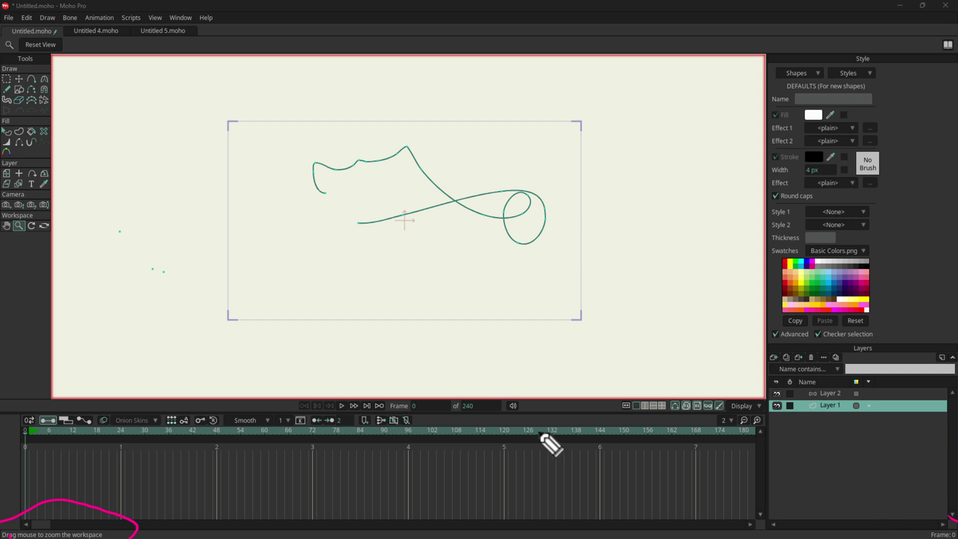
pyautogui.moveTo(125, 523)
pyautogui.mouseDown()
pyautogui.moveTo(218, 160)
pyautogui.moveTo(220, 80)
pyautogui.moveTo(207, 63)
pyautogui.moveTo(225, 78)
pyautogui.mouseUp()
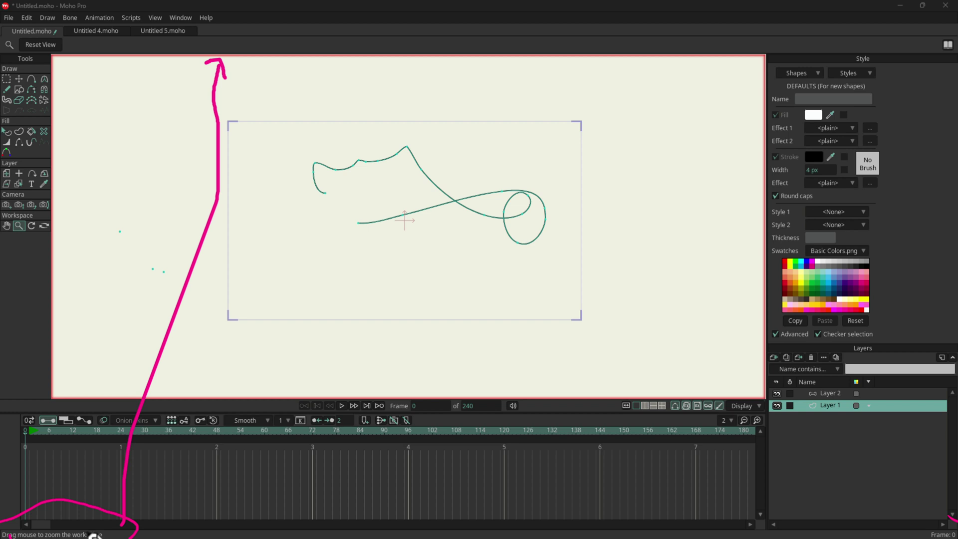
pyautogui.moveTo(153, 62)
pyautogui.mouseDown()
pyautogui.moveTo(355, 81)
pyautogui.moveTo(339, 68)
pyautogui.moveTo(159, 60)
pyautogui.mouseUp()
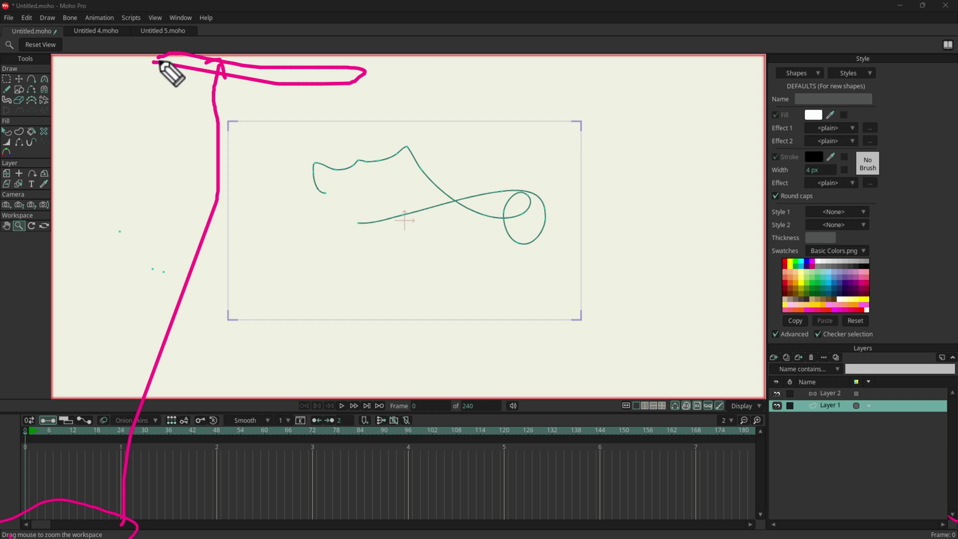
pyautogui.press('Escape')
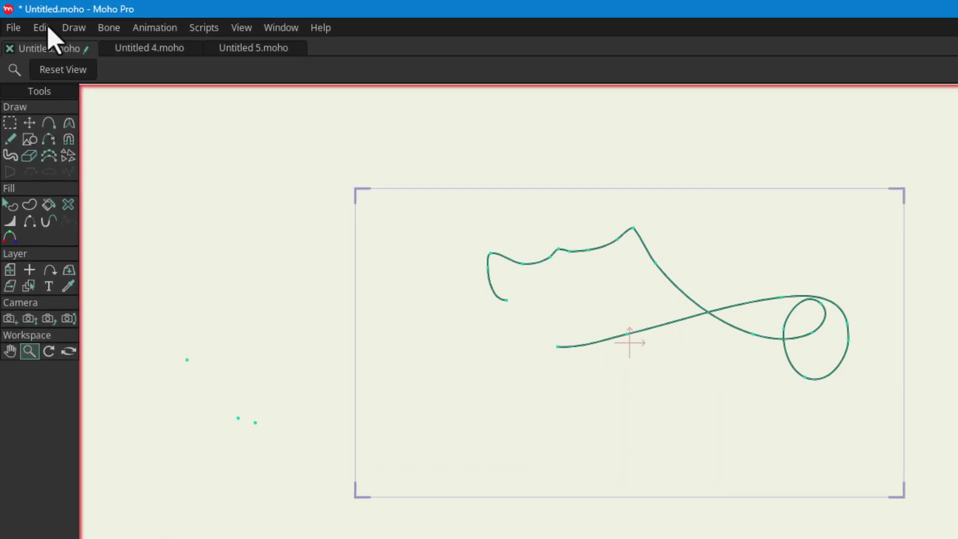
# Enable the status bar at the top of the window in the Tools preferences, and check its hints with the Freehand and Eraser tools
pyautogui.click(30, 18)
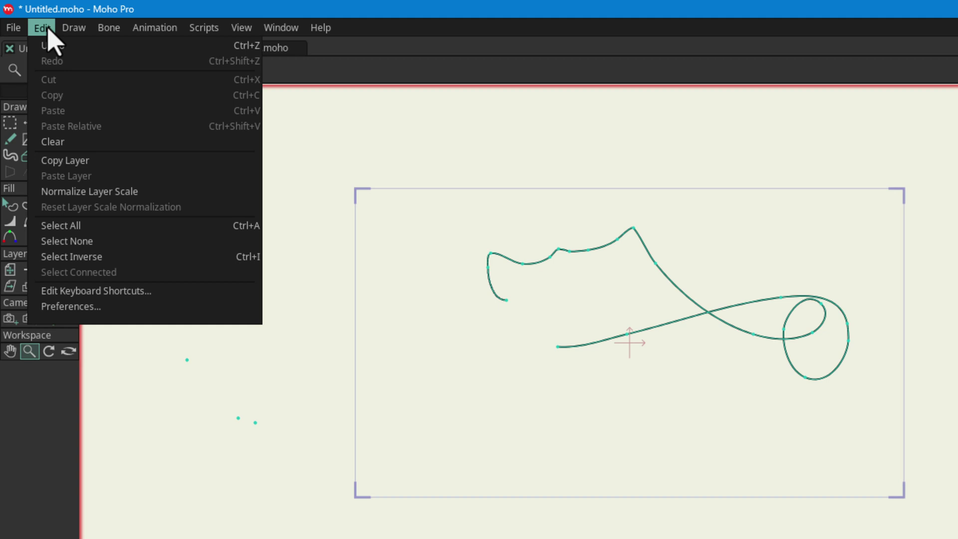
pyautogui.click(119, 309)
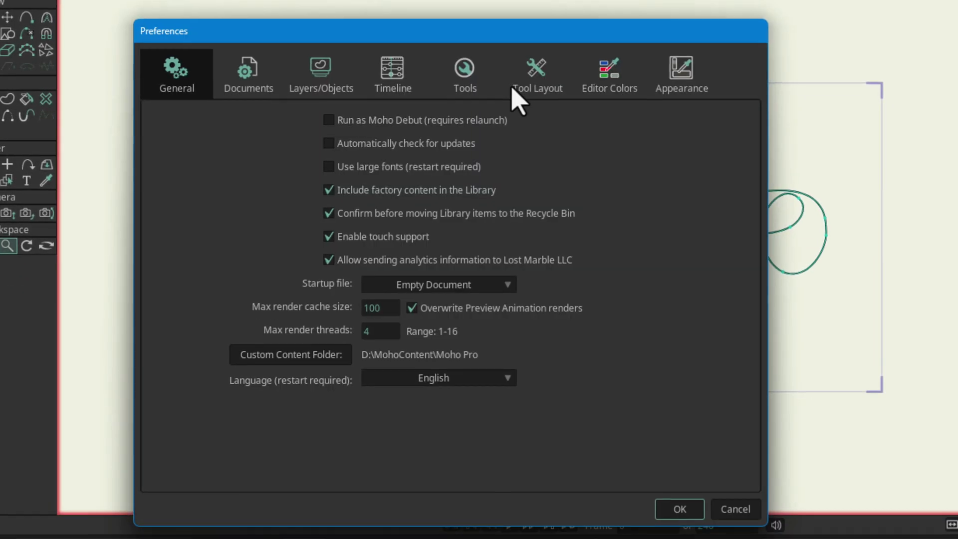
pyautogui.click(480, 128)
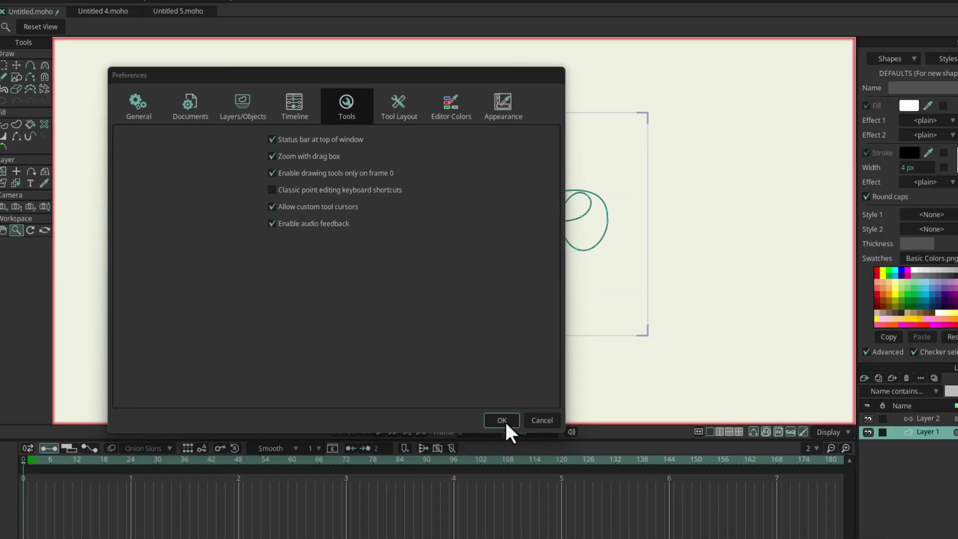
pyautogui.click(680, 510)
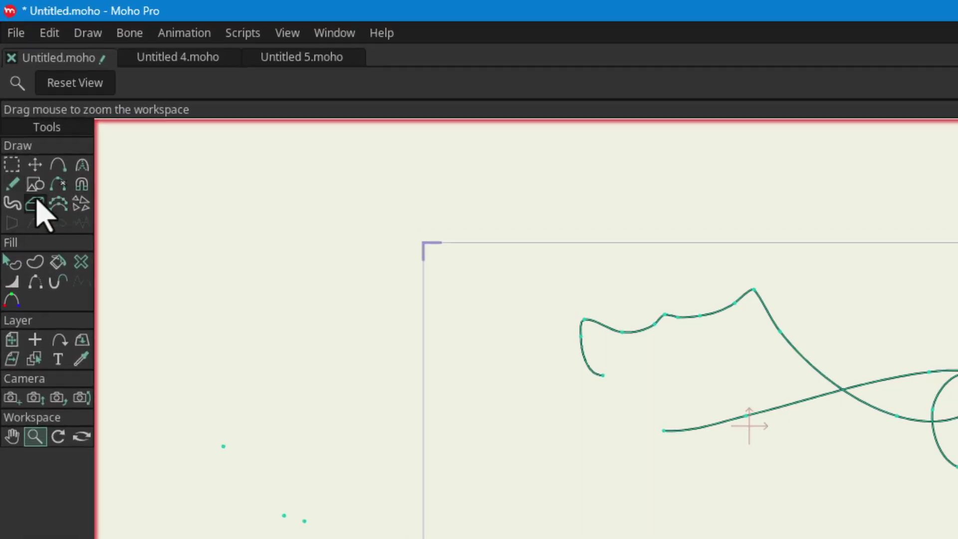
pyautogui.click(12, 242)
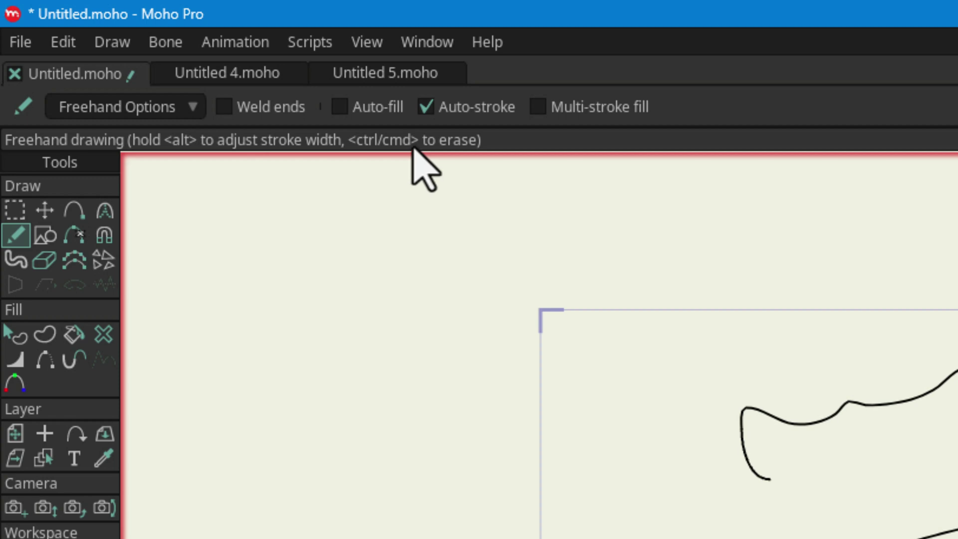
pyautogui.click(50, 262)
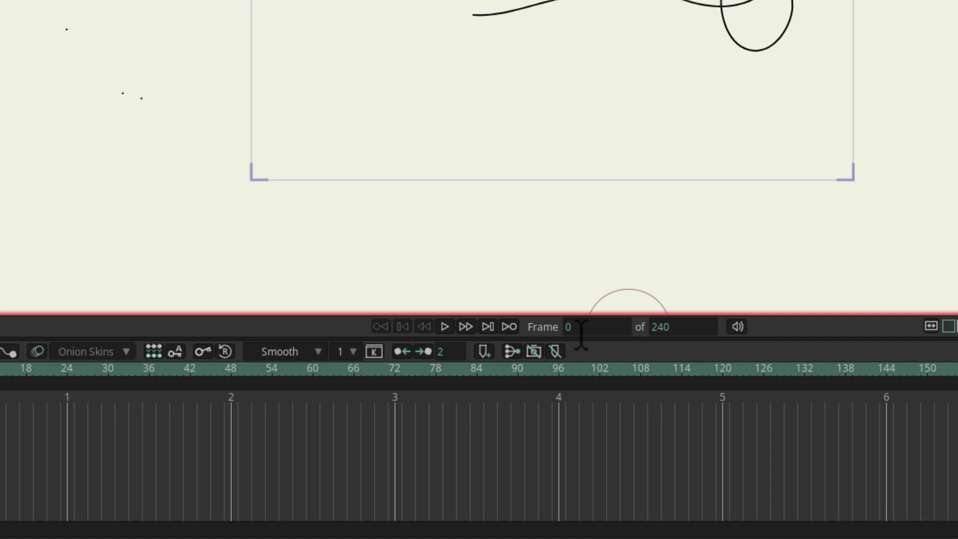
# Jump to frame 12 by entering it as the current frame number
pyautogui.click(589, 328)
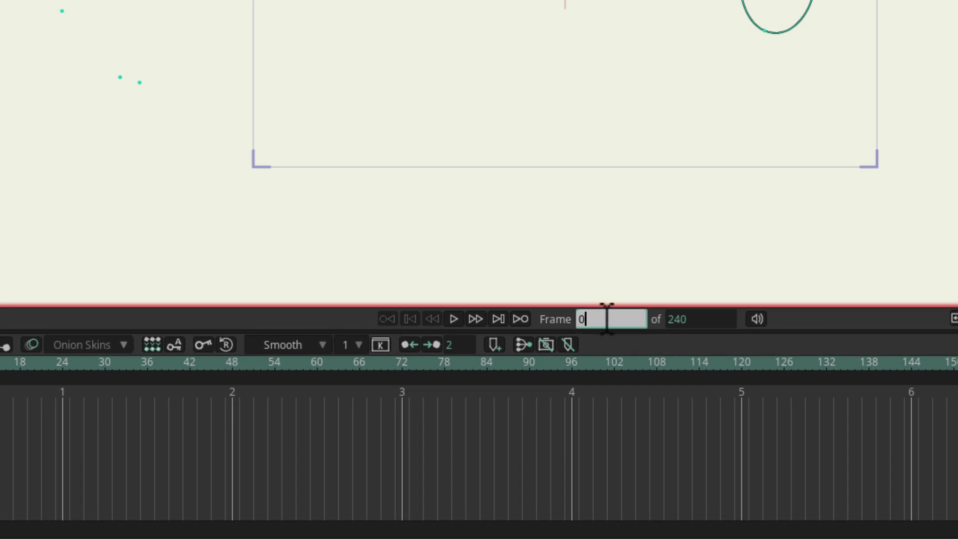
pyautogui.moveTo(606, 320); pyautogui.dragTo(535, 319)
pyautogui.write('12')
pyautogui.press('Return')
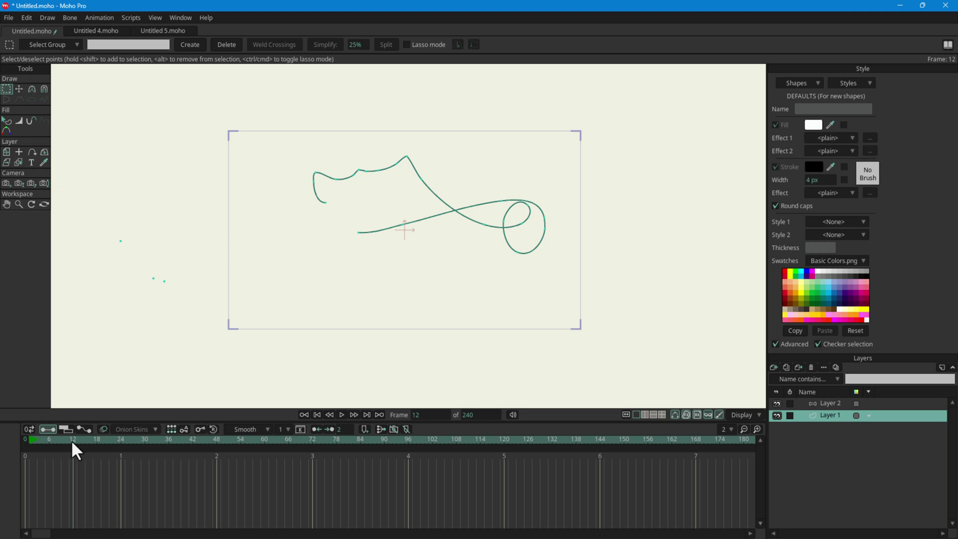
# Scrub the timeline forward from frame 12 and bring it back to frame 0
pyautogui.moveTo(74, 451); pyautogui.dragTo(361, 455)
pyautogui.moveTo(280, 455); pyautogui.dragTo(33, 455)
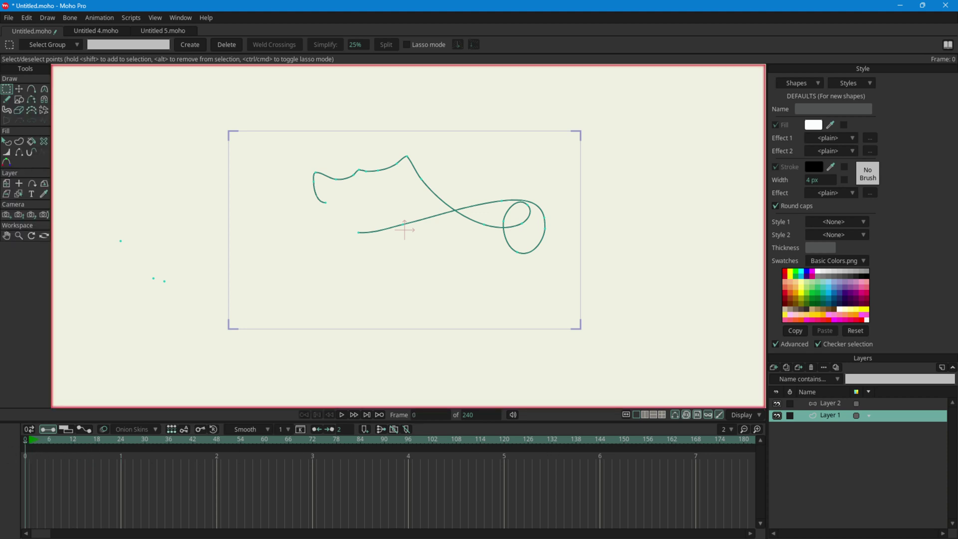
pyautogui.click(19, 457)
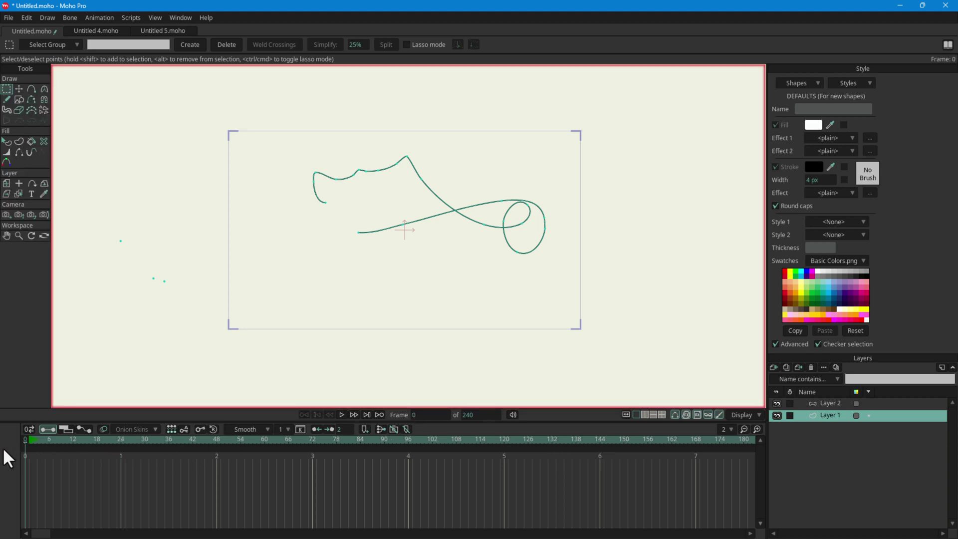